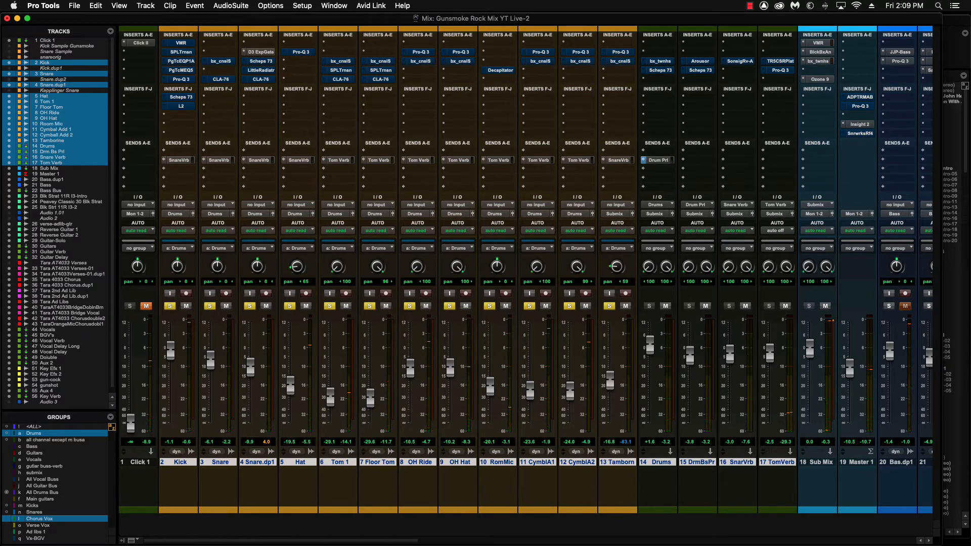
Step: Play back the full mix from the start of the arrangement and stop it
{"action": "key", "text": "super+shift+a"}
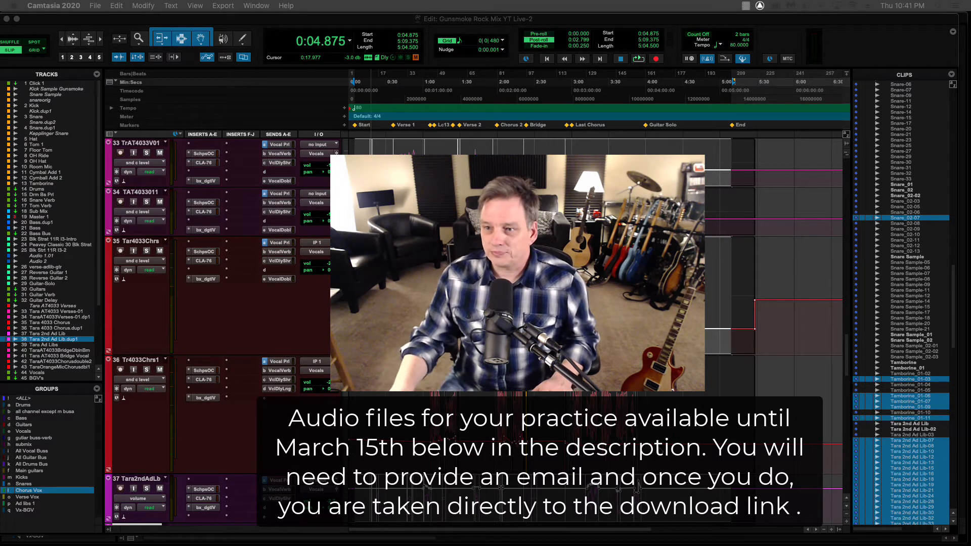
{"action": "left_click", "coordinate": [702, 20]}
{"action": "key", "text": "space"}
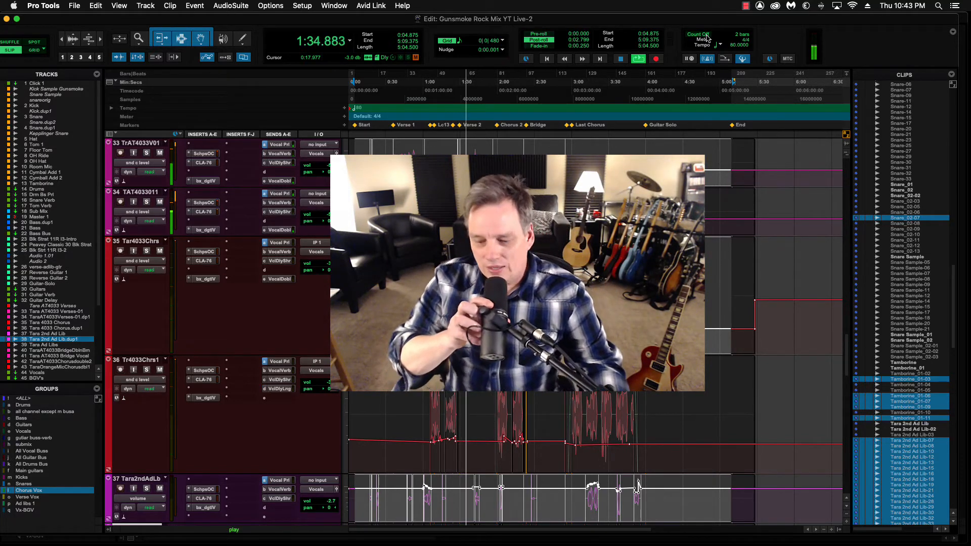
{"action": "key", "text": "space"}
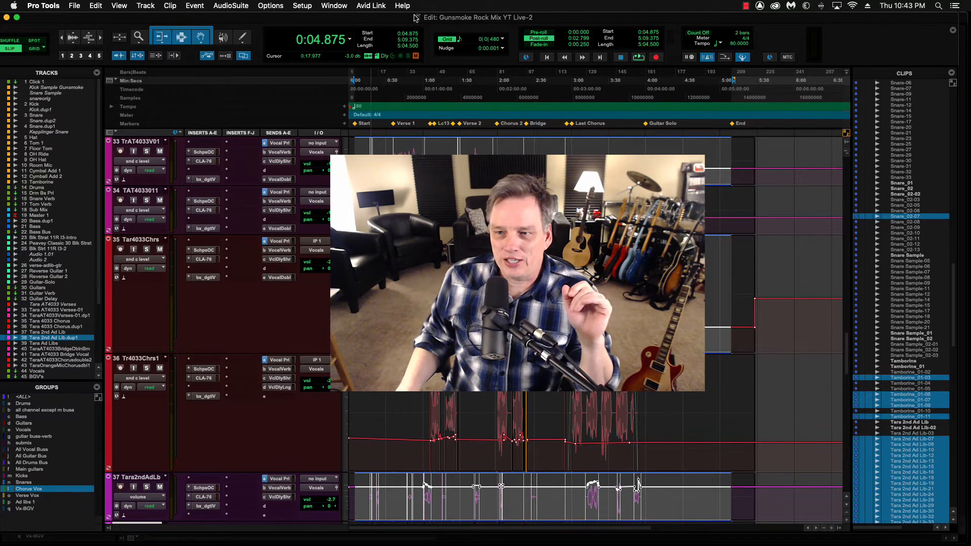
Step: Move the Edit window aside and bring the Mix window to the front
{"action": "left_click_drag", "start_coordinate": [379, 28], "coordinate": [390, 25]}
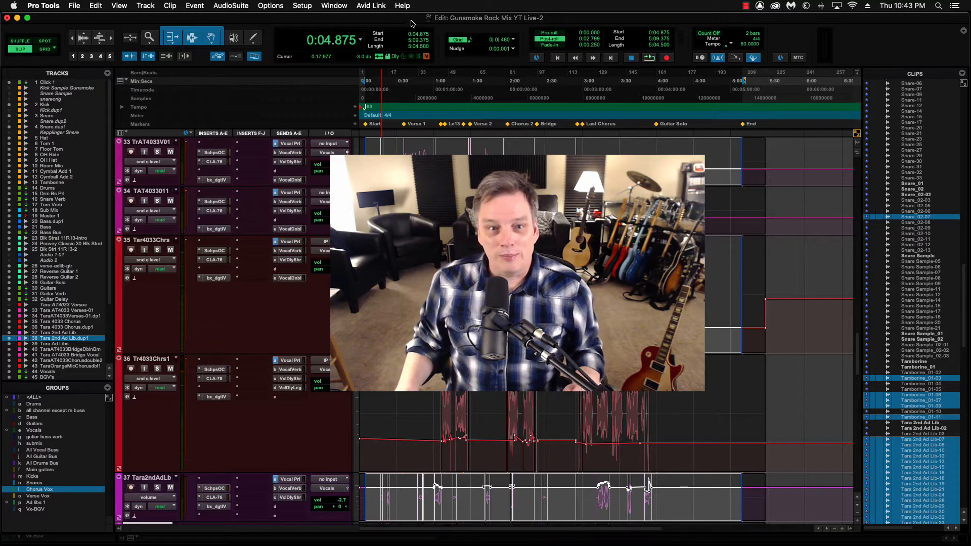
{"action": "left_click_drag", "start_coordinate": [370, 22], "coordinate": [394, 44]}
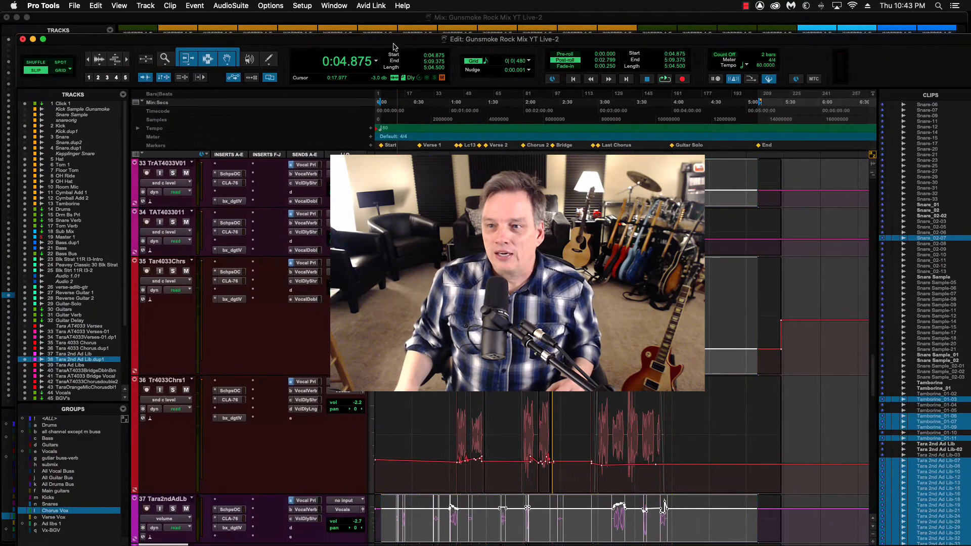
{"action": "left_click", "coordinate": [345, 21]}
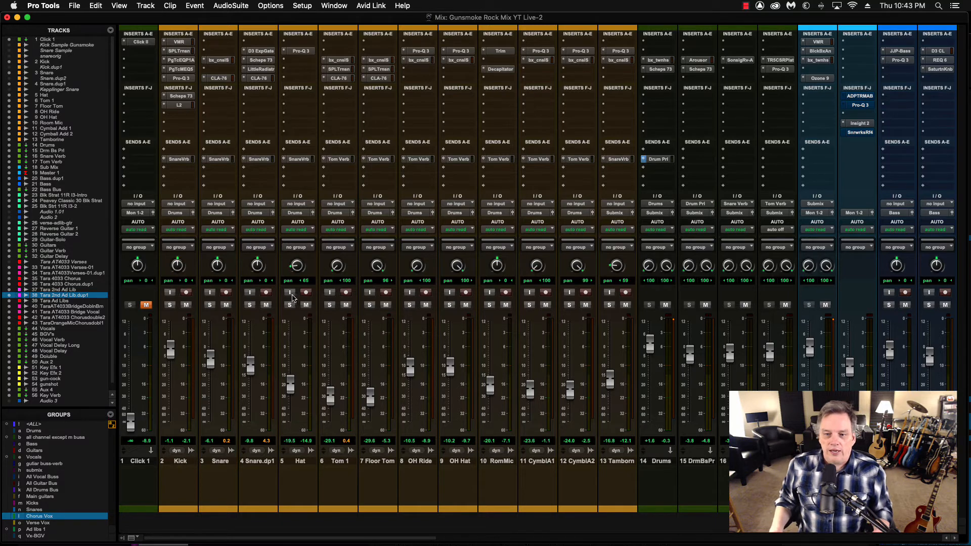
Step: Activate the Drums group and solo all of its tracks together
{"action": "left_click", "coordinate": [37, 437]}
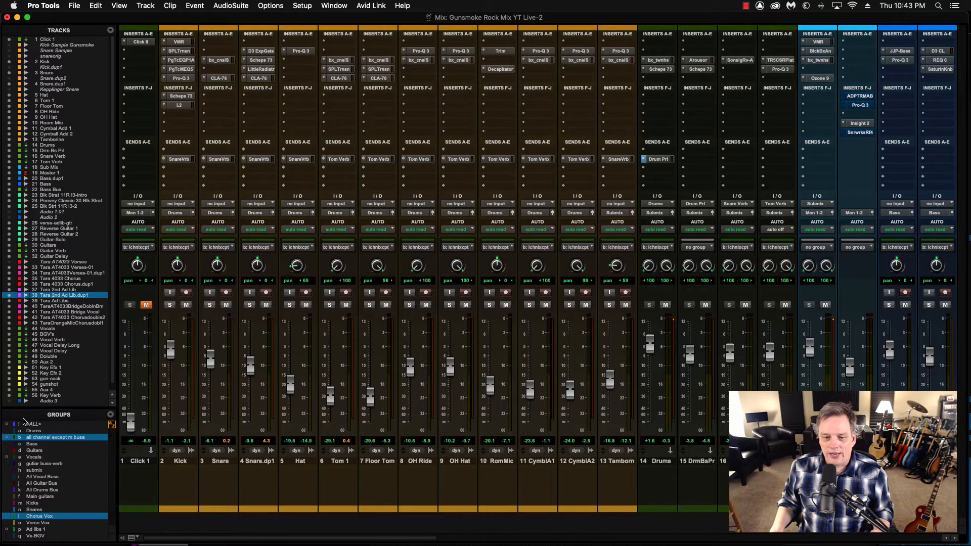
{"action": "left_click", "coordinate": [34, 432]}
{"action": "left_click", "coordinate": [34, 439]}
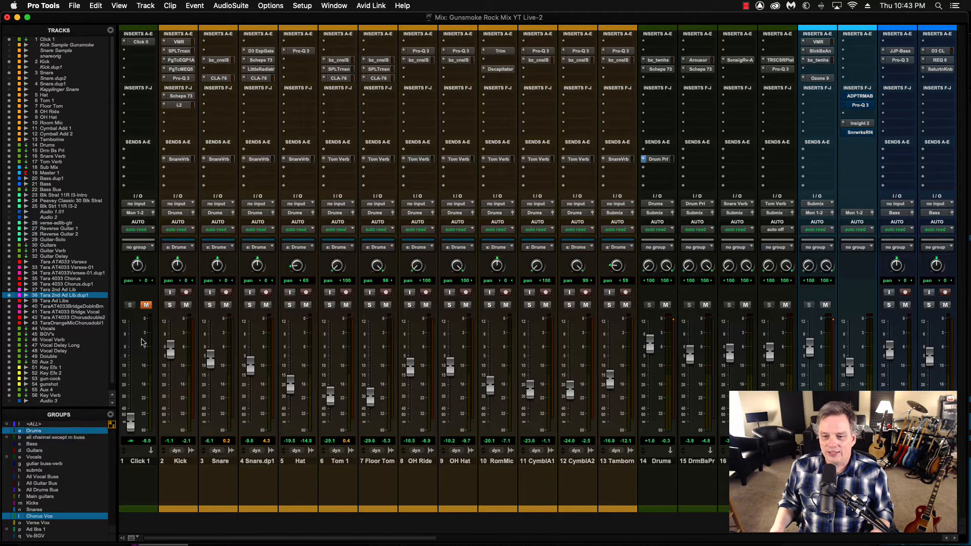
{"action": "left_click", "coordinate": [171, 305]}
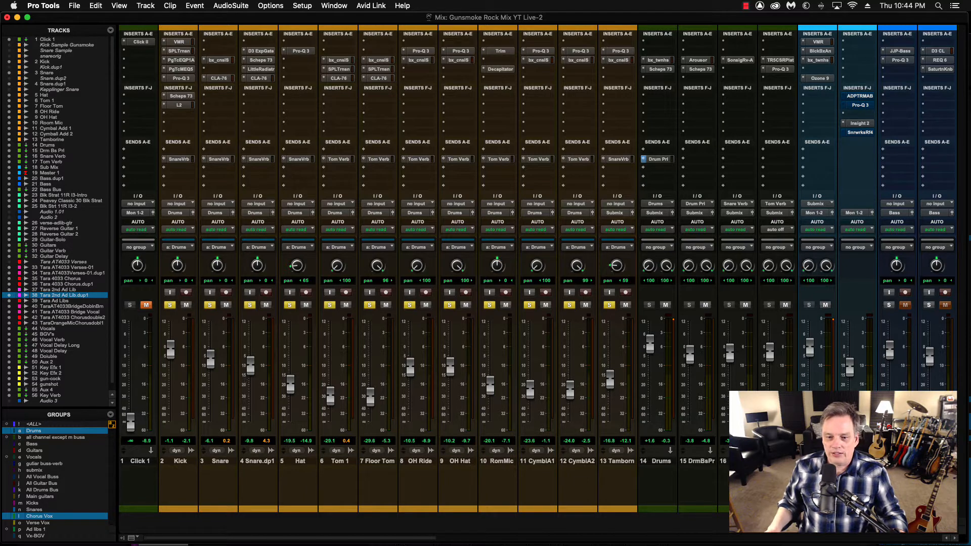
Step: Clear the group solo, deactivate the Drums group and solo only the Kick track
{"action": "left_click", "coordinate": [54, 431]}
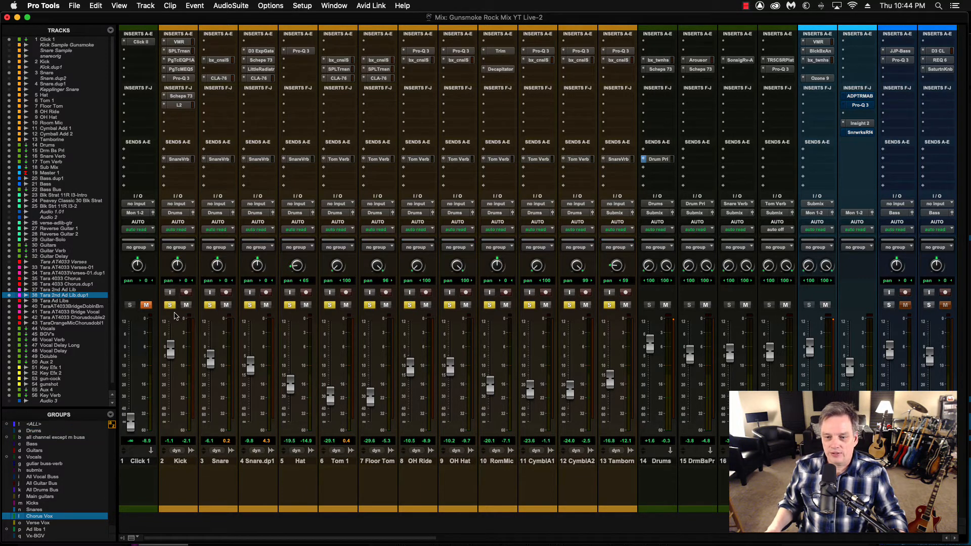
{"action": "left_click", "coordinate": [47, 431]}
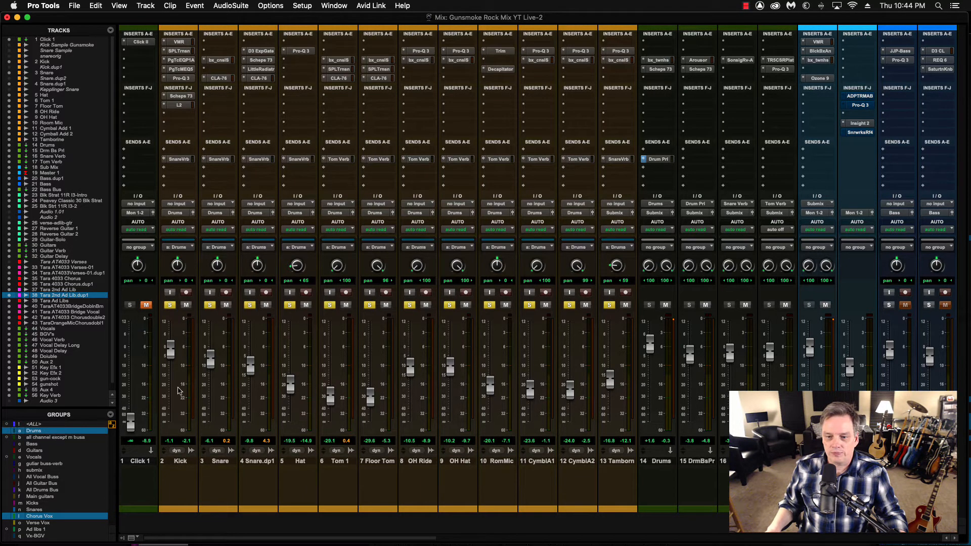
{"action": "left_click", "coordinate": [170, 304]}
{"action": "left_click", "coordinate": [64, 433]}
{"action": "left_click", "coordinate": [170, 304]}
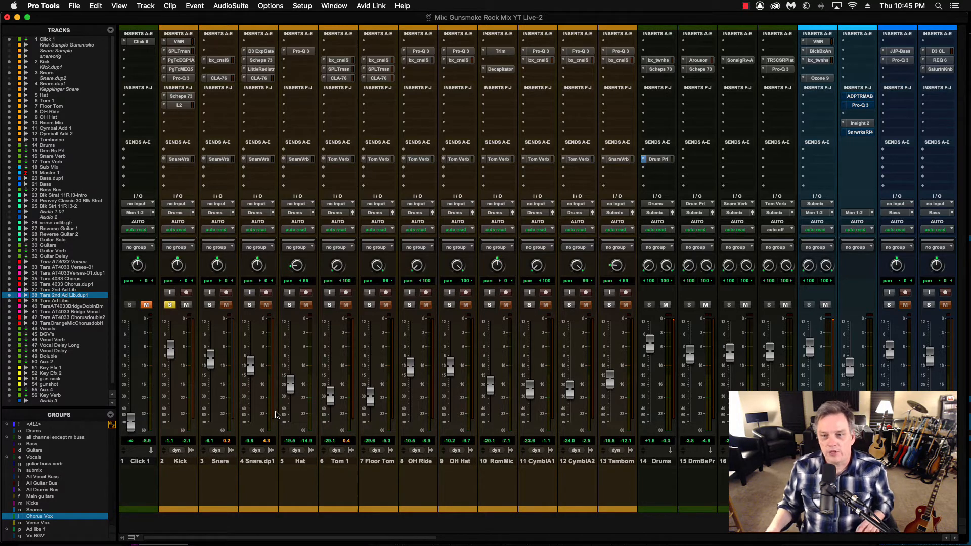
Step: Bypass every insert on the Kick track and play the kick unprocessed
{"action": "left_click", "coordinate": [182, 461]}
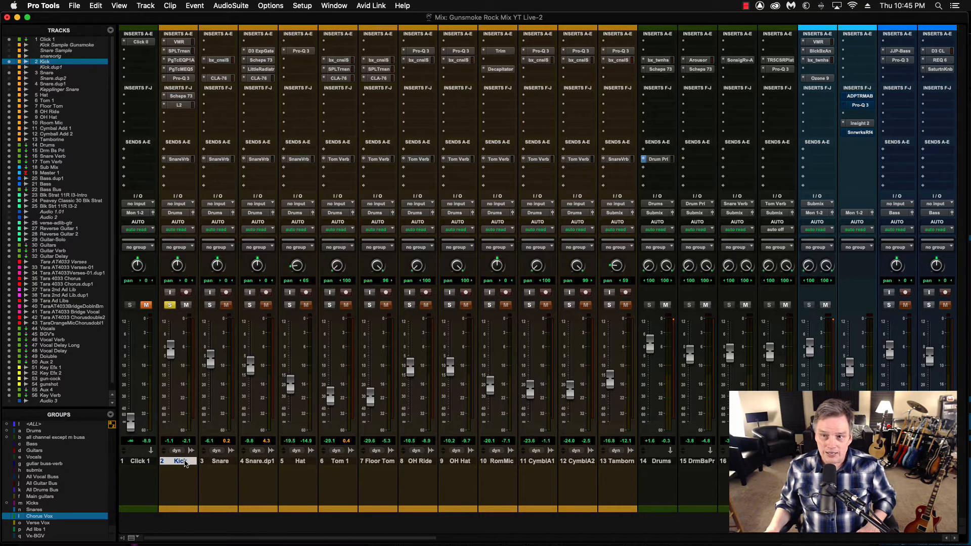
{"action": "key", "text": "shift+a"}
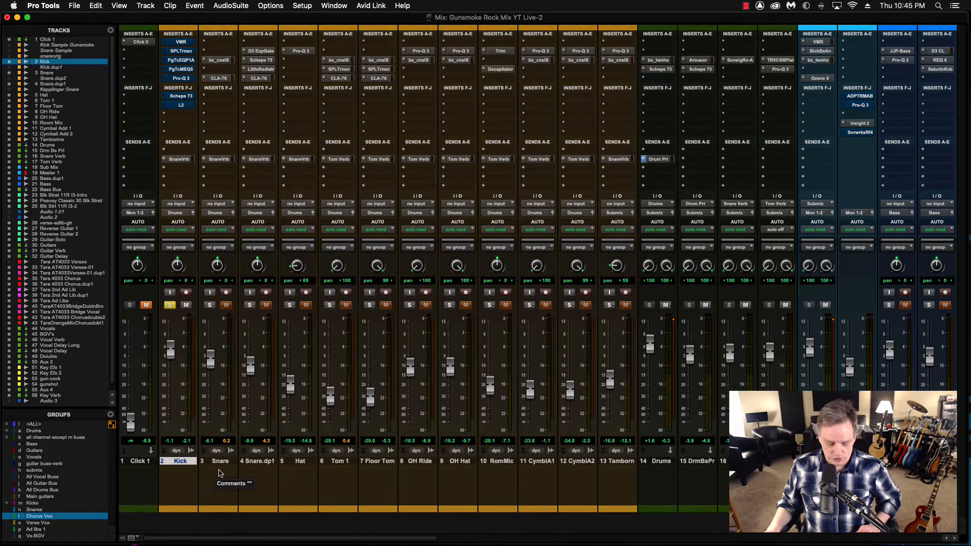
{"action": "key", "text": "space"}
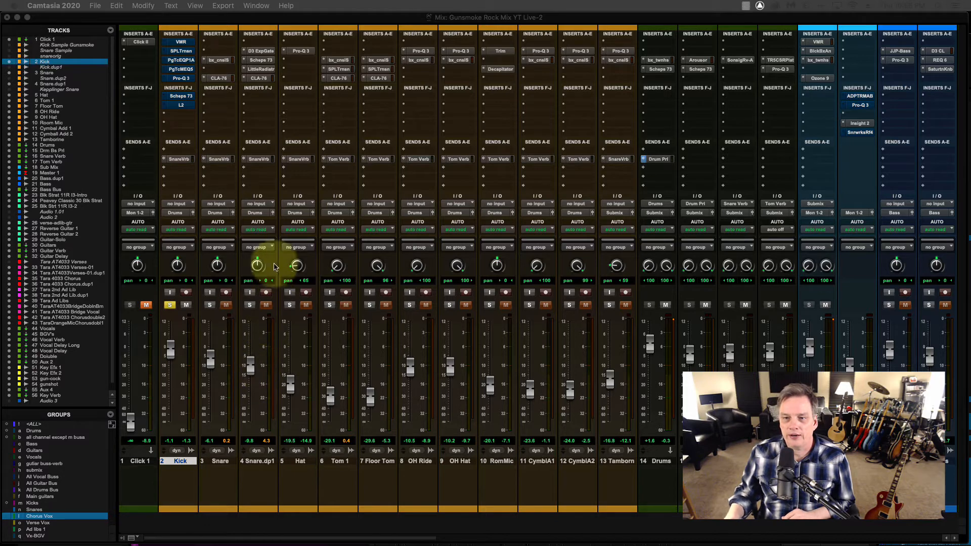
Step: Open the Kick track's PuigTec EQP1A and examine its low-frequency controls, checking their ranges in the plug-in's PDF manual
{"action": "left_click", "coordinate": [180, 60]}
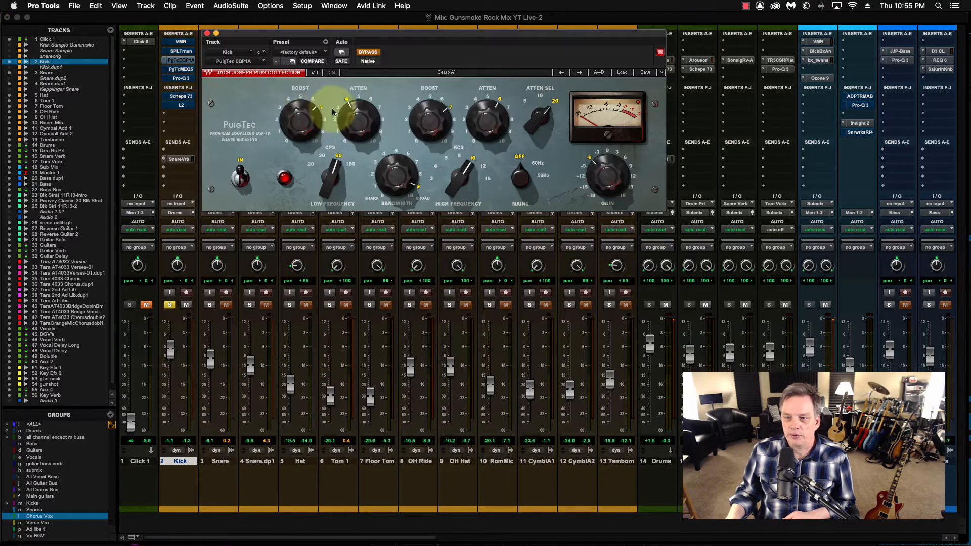
{"action": "mouse_move", "coordinate": [335, 32]}
{"action": "left_mouse_down"}
{"action": "mouse_move", "coordinate": [325, 39]}
{"action": "mouse_move", "coordinate": [333, 39]}
{"action": "left_mouse_up"}
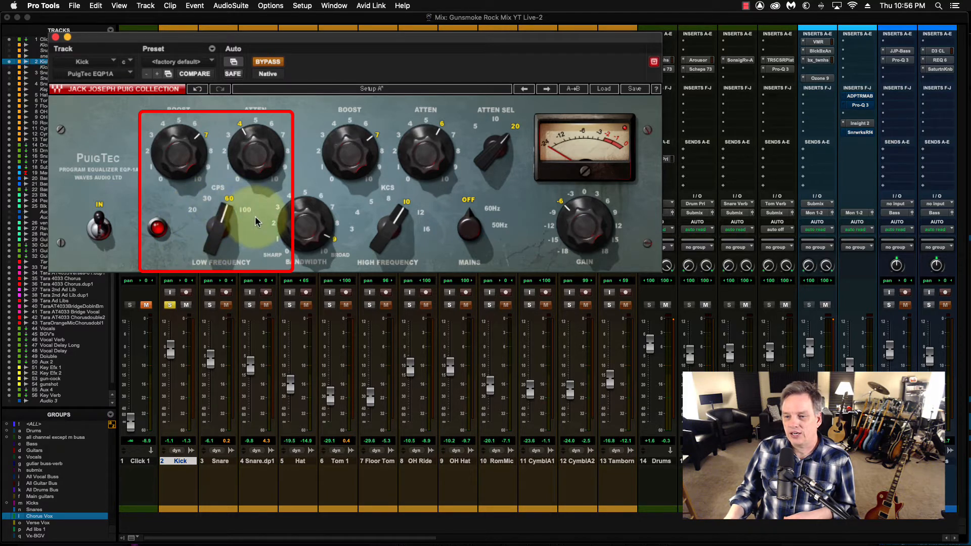
{"action": "left_click", "coordinate": [217, 235]}
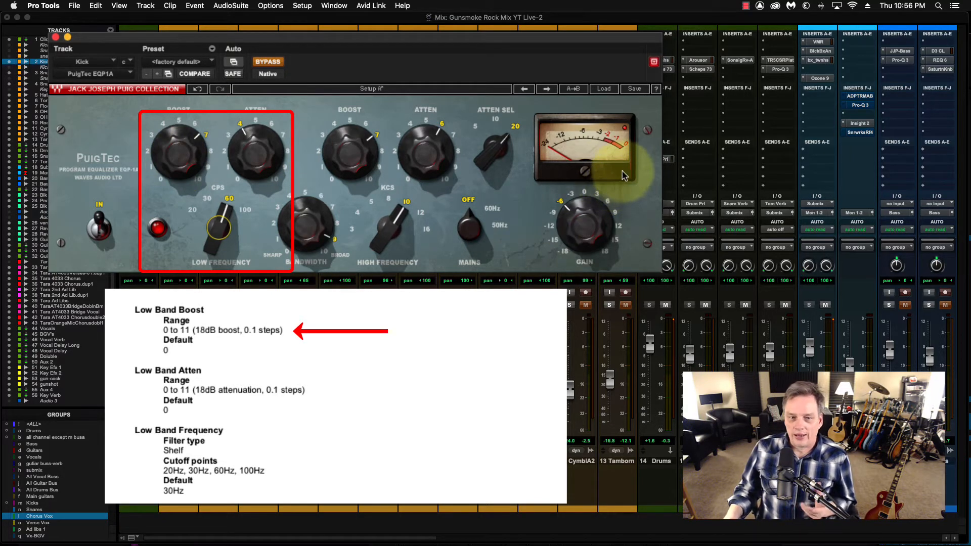
{"action": "left_click", "coordinate": [657, 91]}
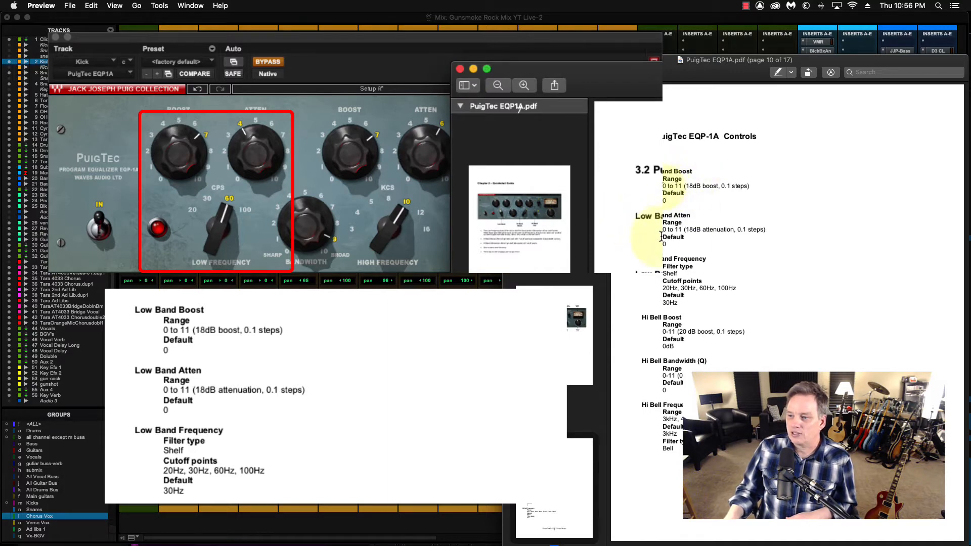
{"action": "left_click", "coordinate": [697, 192]}
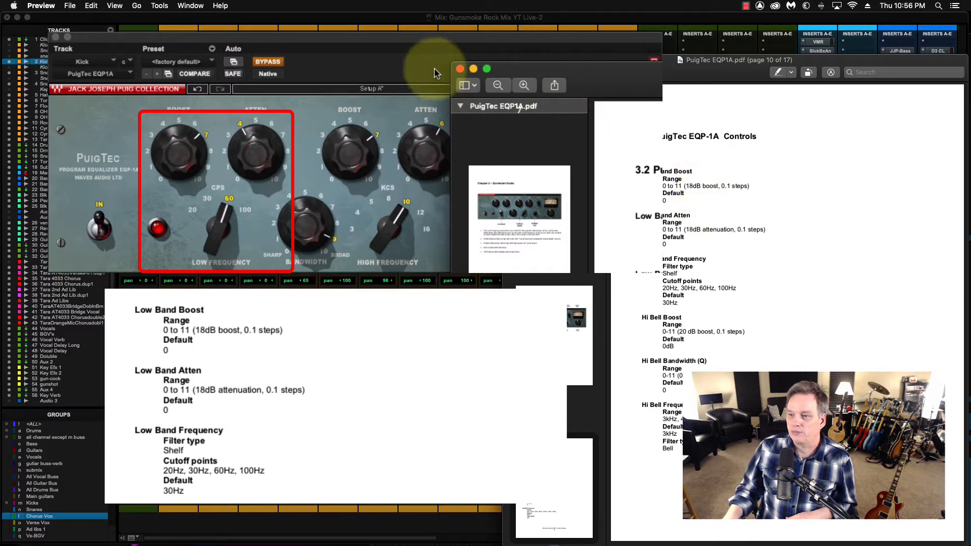
{"action": "left_click", "coordinate": [460, 69]}
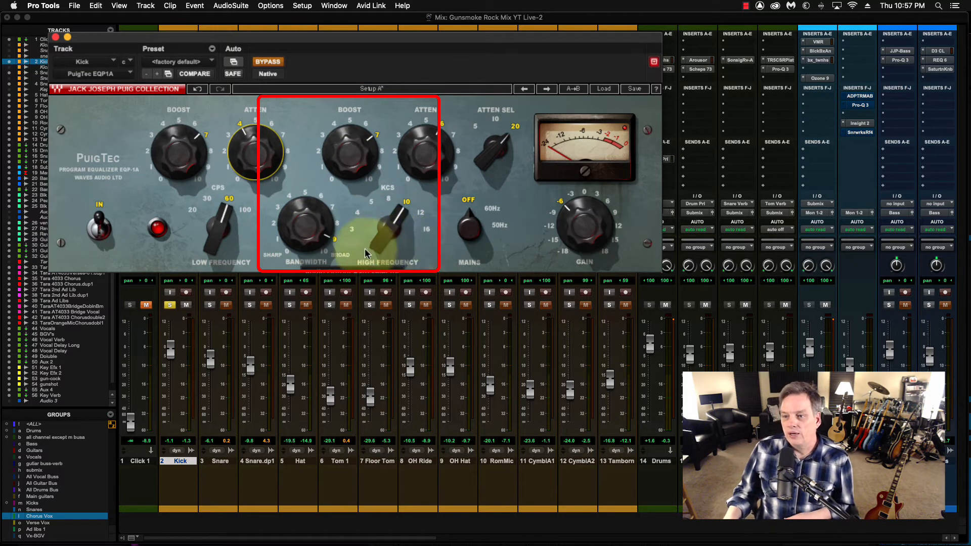
Step: Examine the PuigTec EQP1A's bandwidth and high-frequency controls and close the plug-in window
{"action": "left_click", "coordinate": [291, 228]}
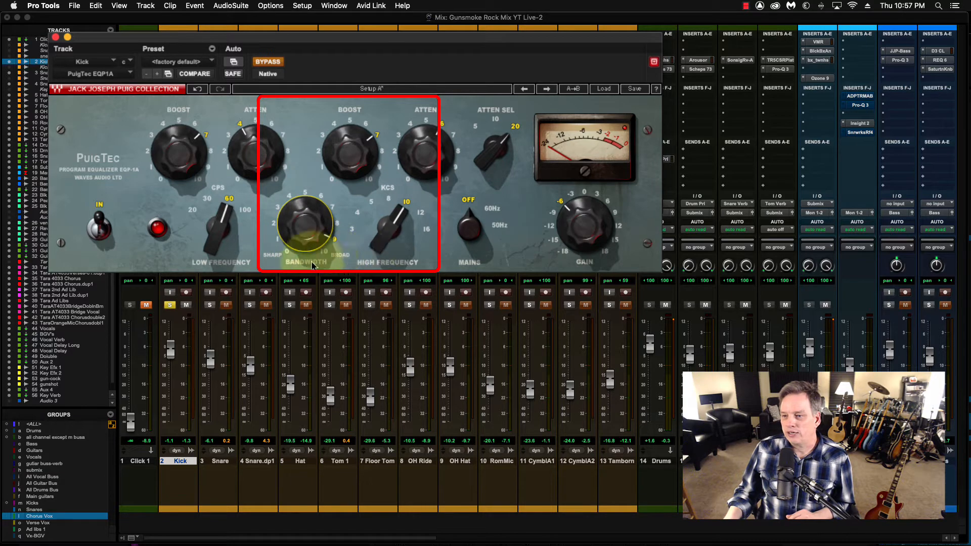
{"action": "mouse_move", "coordinate": [402, 212]}
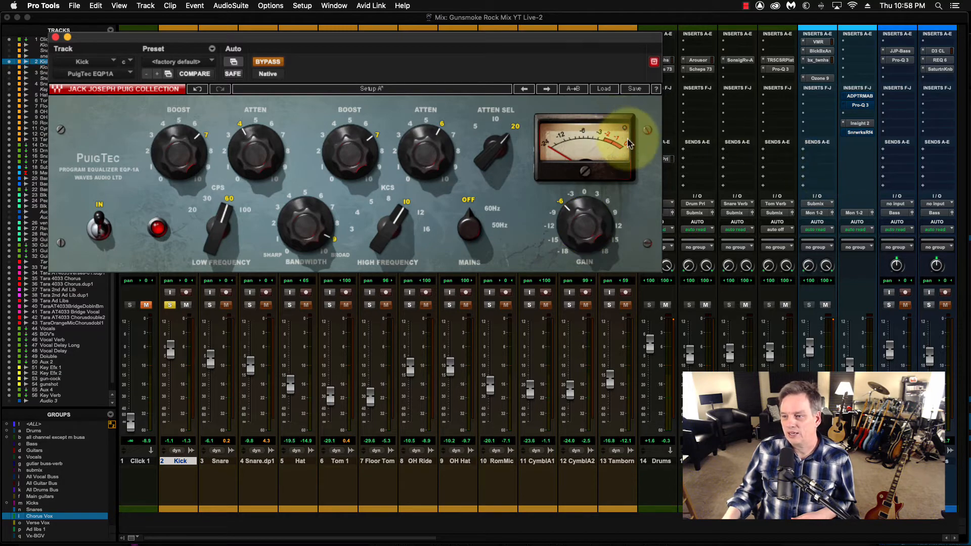
{"action": "left_click", "coordinate": [204, 36]}
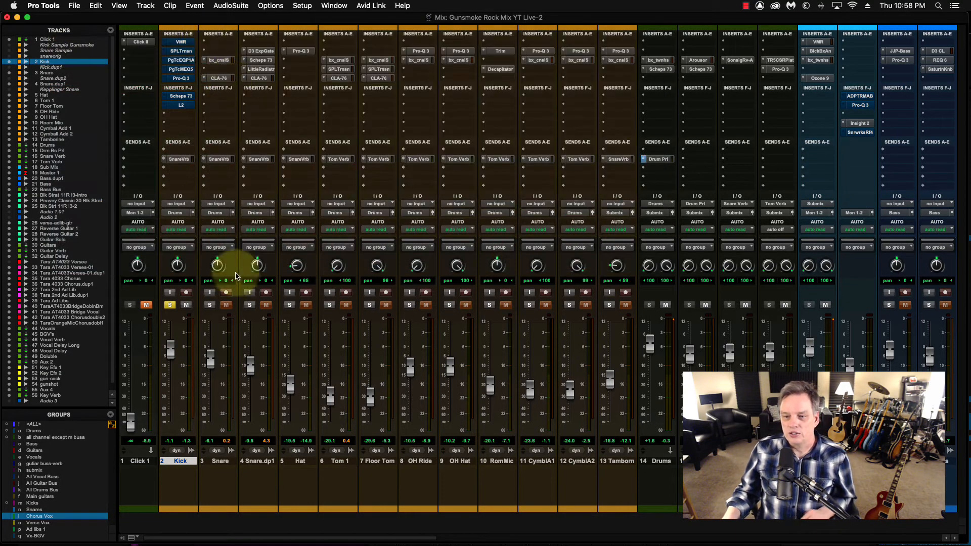
Step: Reopen the Kick track's PuigTec EQP1A and take it out of bypass during playback, closing its window when done
{"action": "left_click", "coordinate": [182, 62]}
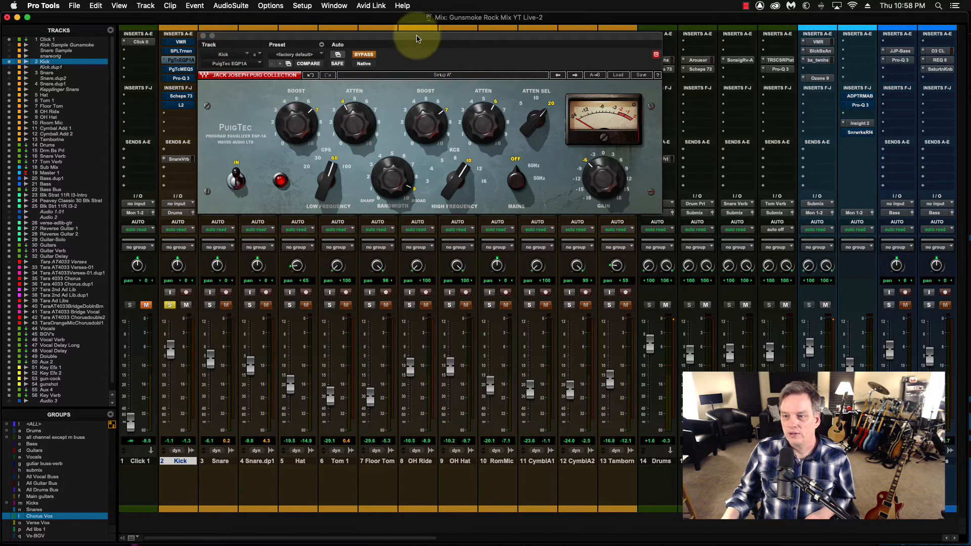
{"action": "left_click_drag", "start_coordinate": [398, 25], "coordinate": [432, 54]}
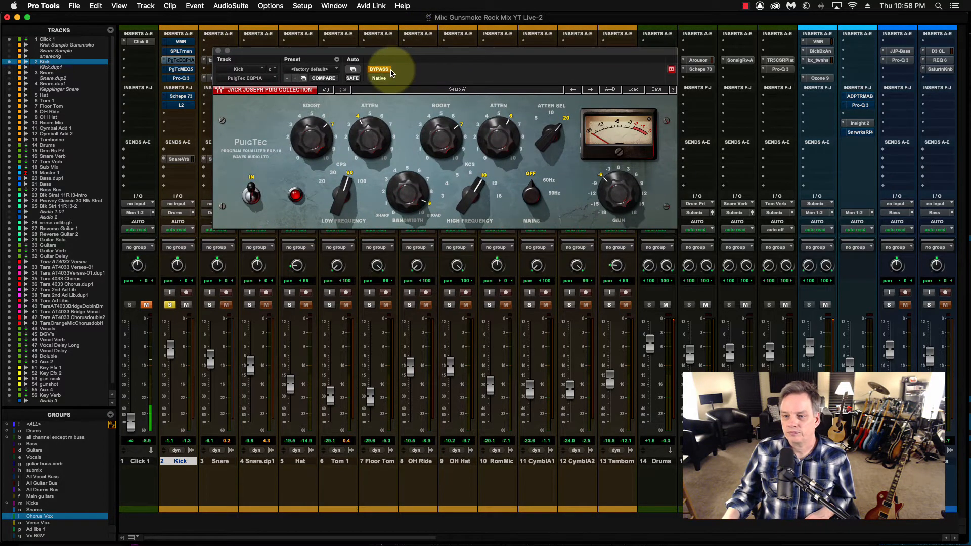
{"action": "key", "text": "space"}
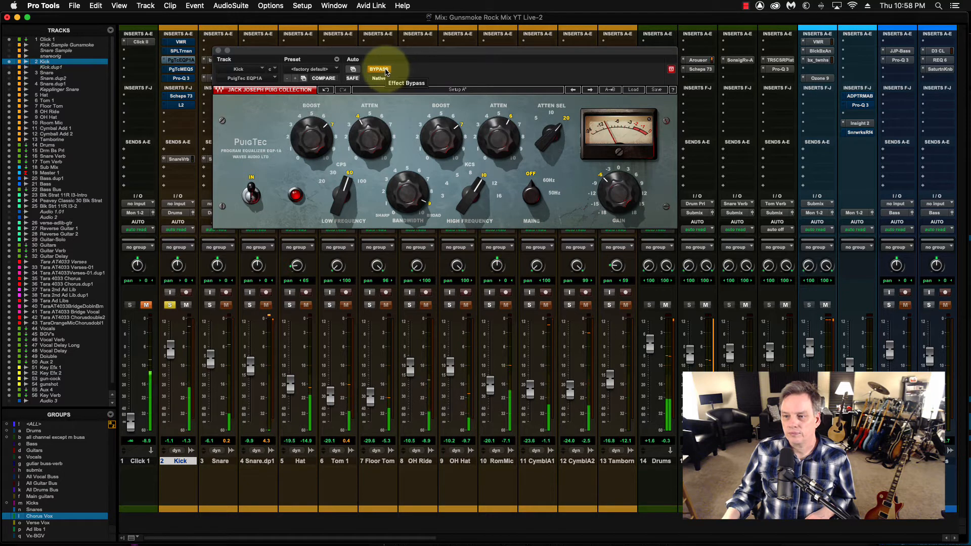
{"action": "left_click", "coordinate": [384, 70]}
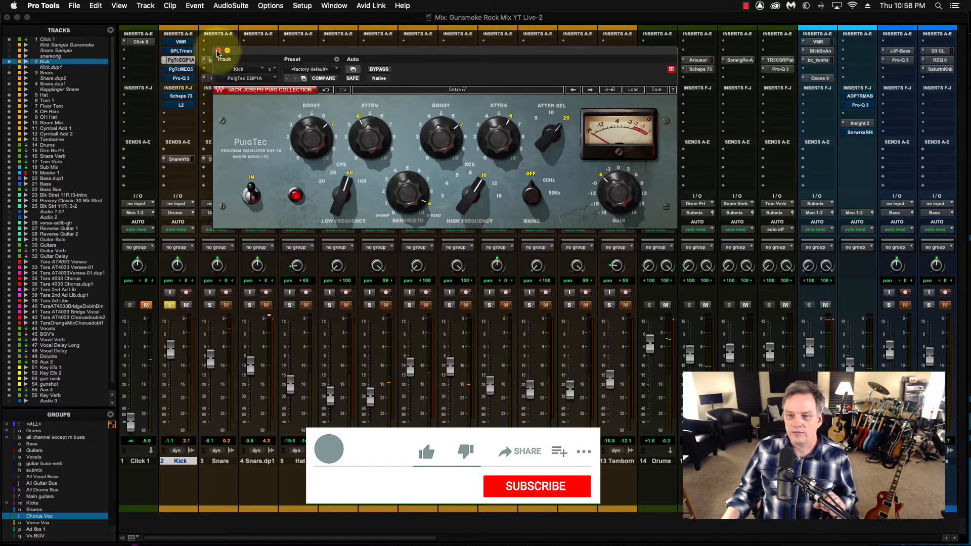
{"action": "left_click", "coordinate": [218, 52]}
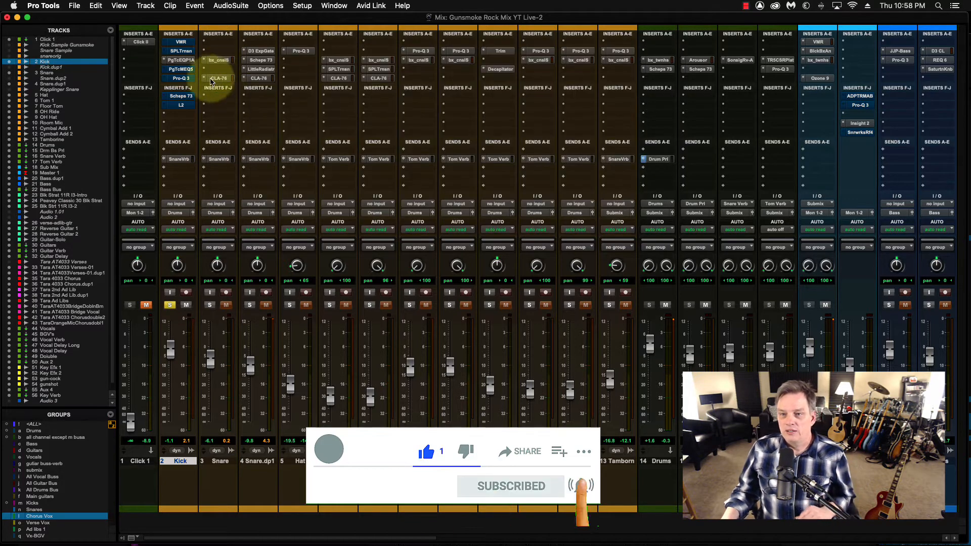
Step: Open the Kick track's PuigTec MEQ5 and take it out of bypass during playback, closing its window when done
{"action": "left_click", "coordinate": [182, 71]}
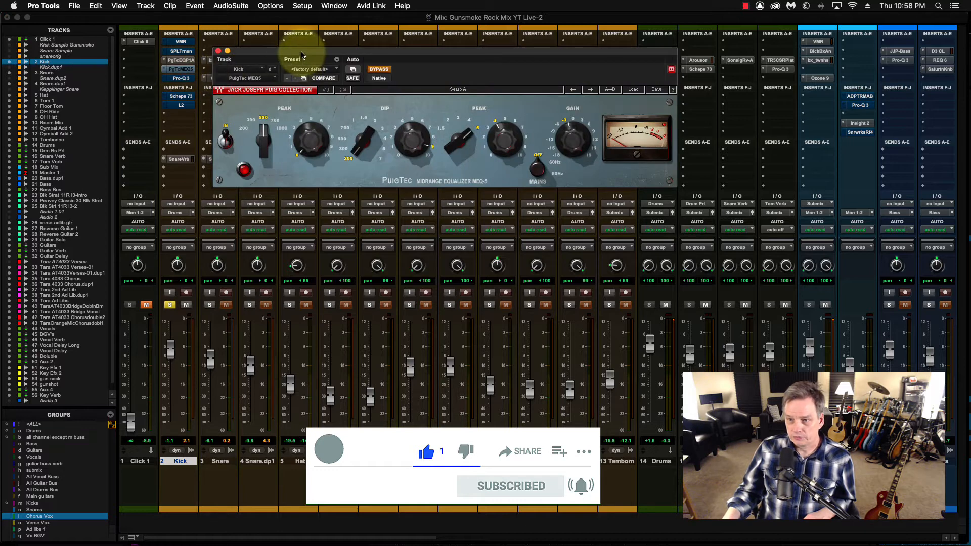
{"action": "mouse_move", "coordinate": [301, 54]}
{"action": "left_mouse_down"}
{"action": "mouse_move", "coordinate": [297, 43]}
{"action": "mouse_move", "coordinate": [288, 45]}
{"action": "left_mouse_up"}
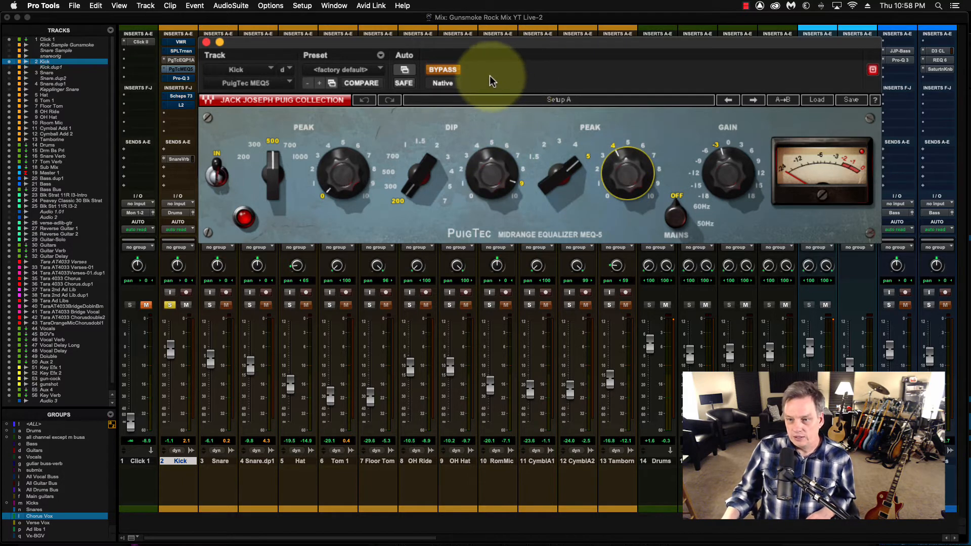
{"action": "left_click_drag", "start_coordinate": [503, 47], "coordinate": [503, 49]}
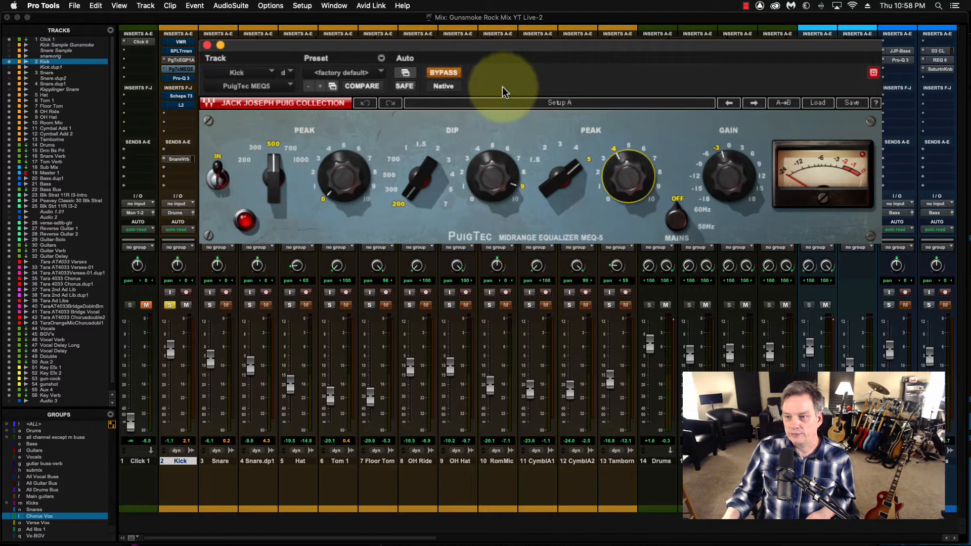
{"action": "key", "text": "space"}
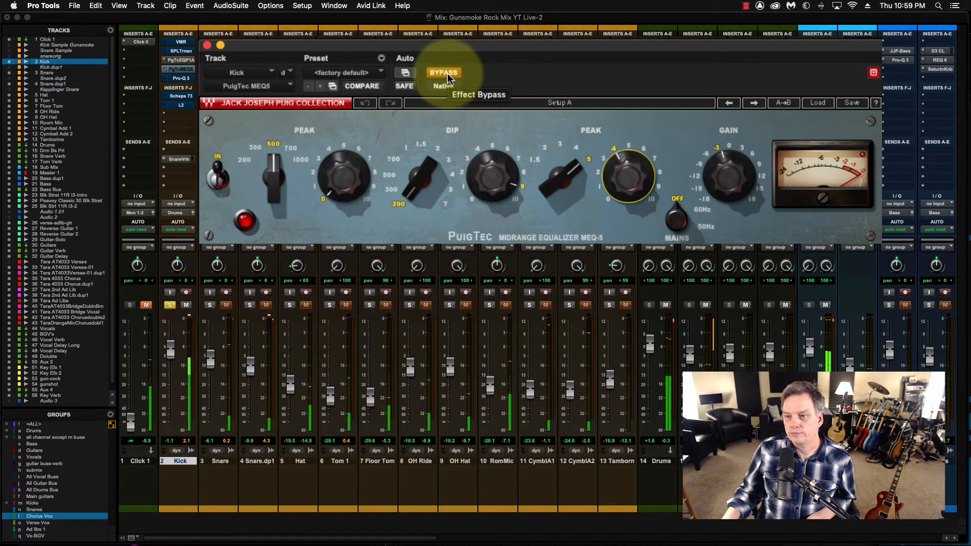
{"action": "left_click", "coordinate": [445, 74]}
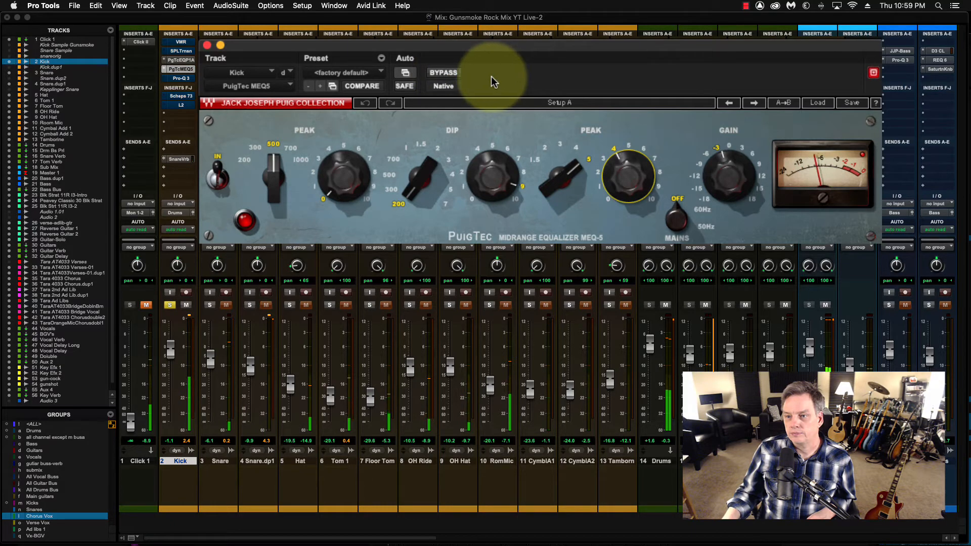
{"action": "left_click", "coordinate": [207, 45]}
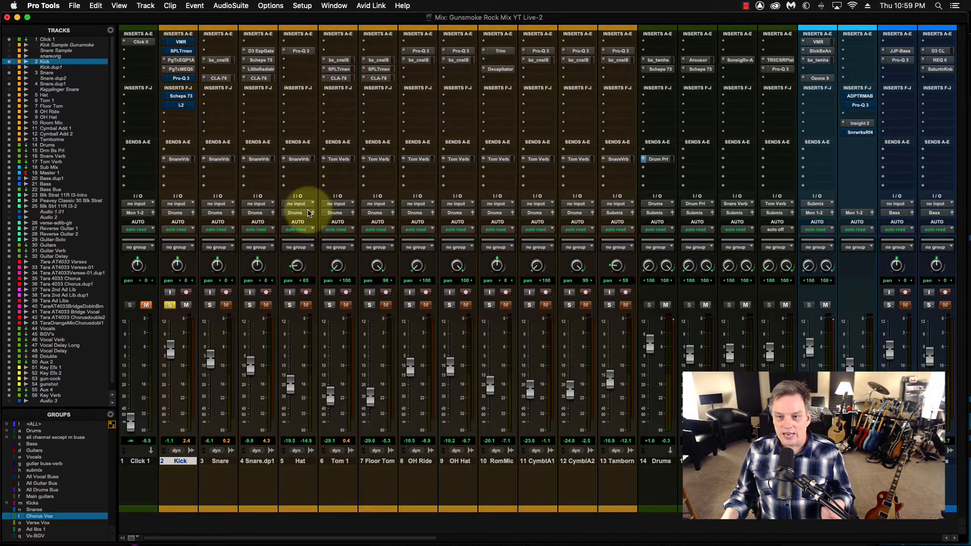
Step: Open the Kick track's Pro-Q 3 and examine its low cut, bell and high cut bands
{"action": "left_click", "coordinate": [181, 78]}
{"action": "mouse_move", "coordinate": [278, 39]}
{"action": "left_mouse_down"}
{"action": "mouse_move", "coordinate": [298, 42]}
{"action": "mouse_move", "coordinate": [289, 41]}
{"action": "left_mouse_up"}
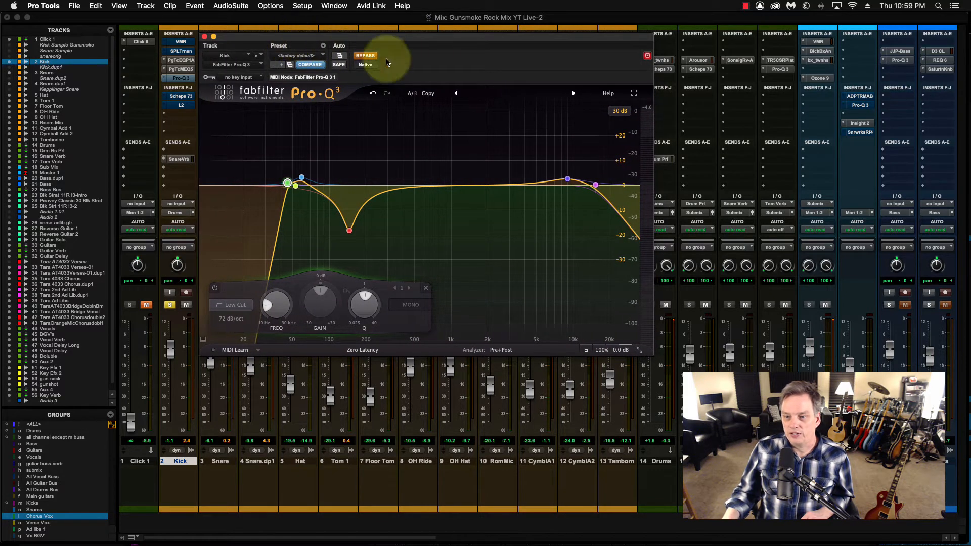
{"action": "mouse_move", "coordinate": [313, 186]}
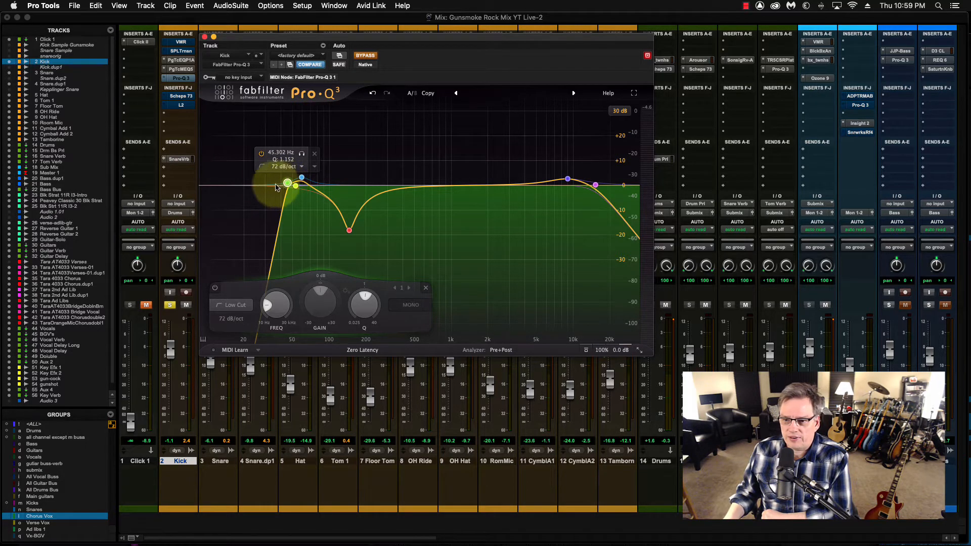
{"action": "left_click", "coordinate": [302, 178]}
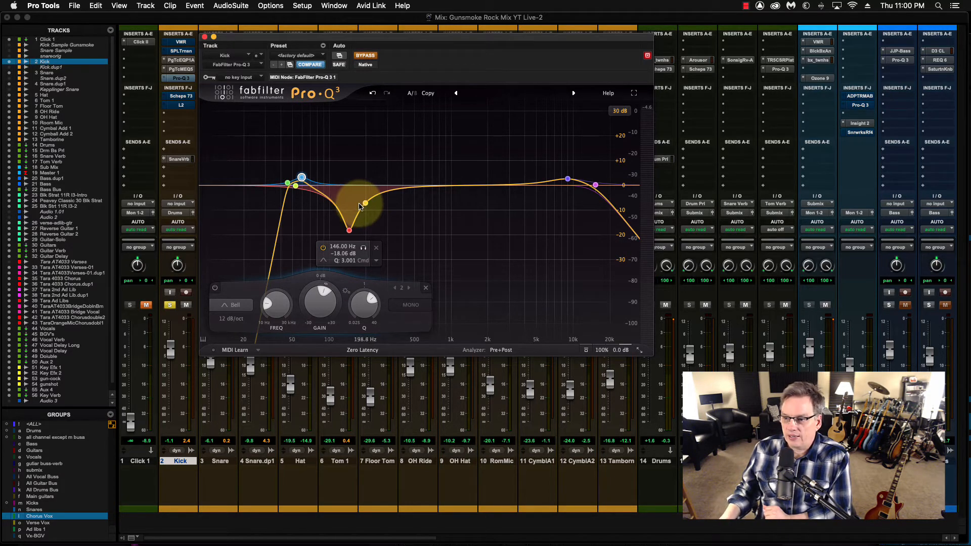
{"action": "left_click", "coordinate": [595, 186]}
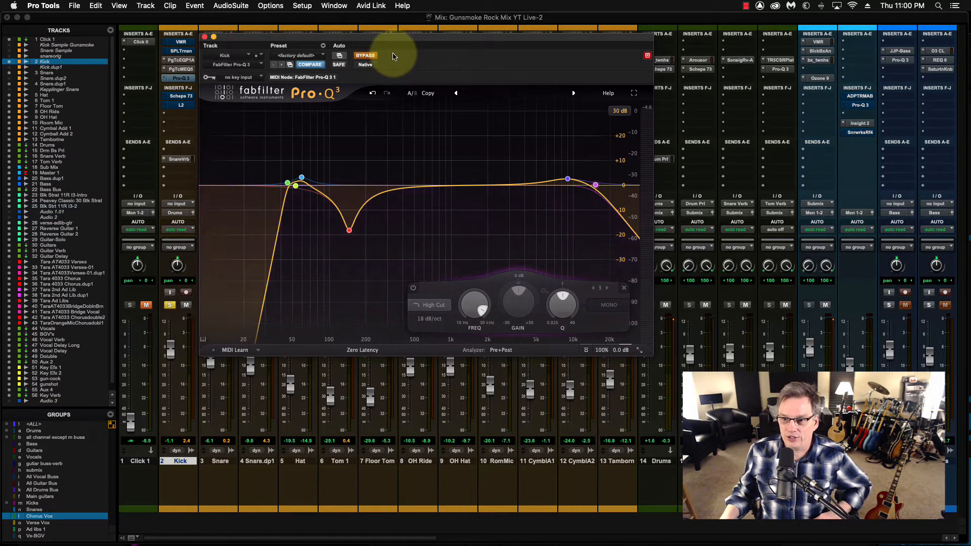
Step: Take the Kick track's Pro-Q 3 out of bypass during playback and close its window
{"action": "key", "text": "space"}
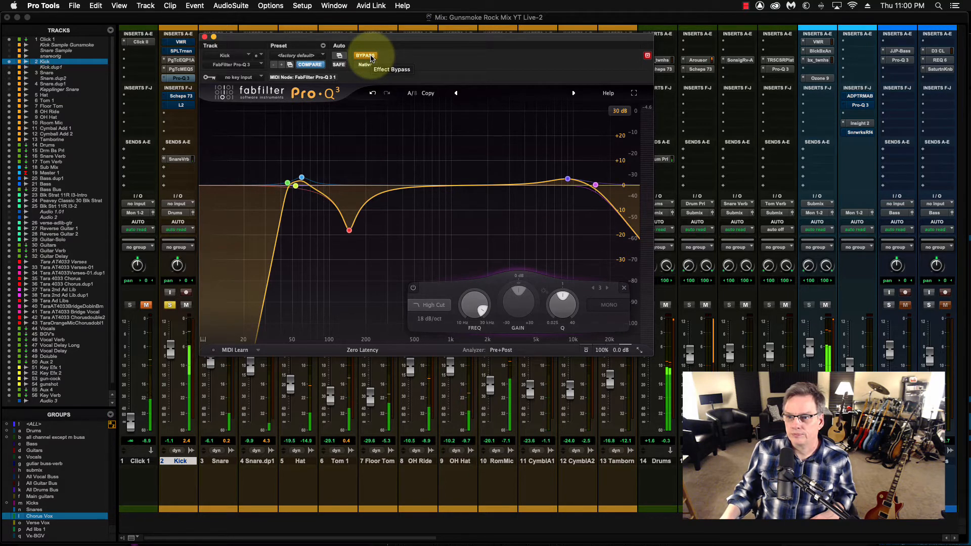
{"action": "left_click", "coordinate": [369, 57]}
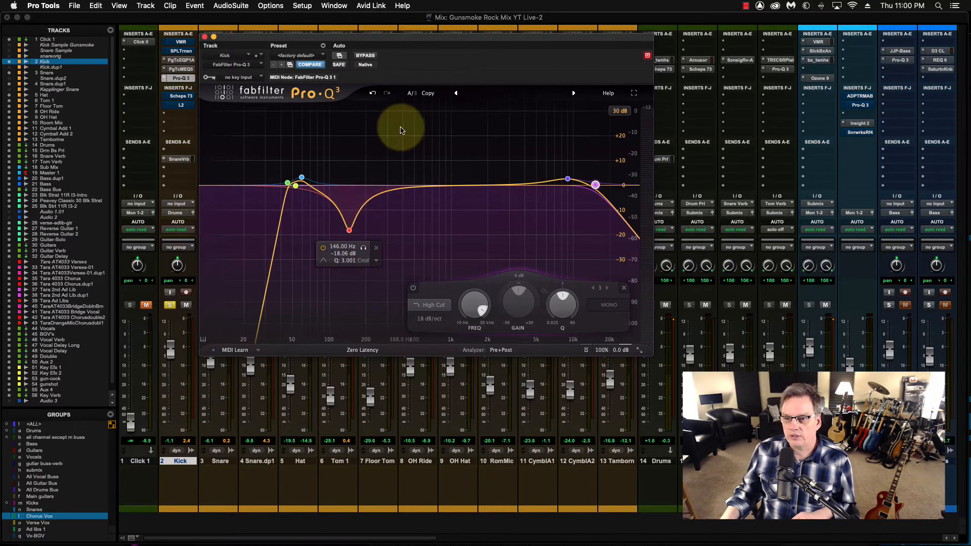
{"action": "left_click", "coordinate": [205, 38]}
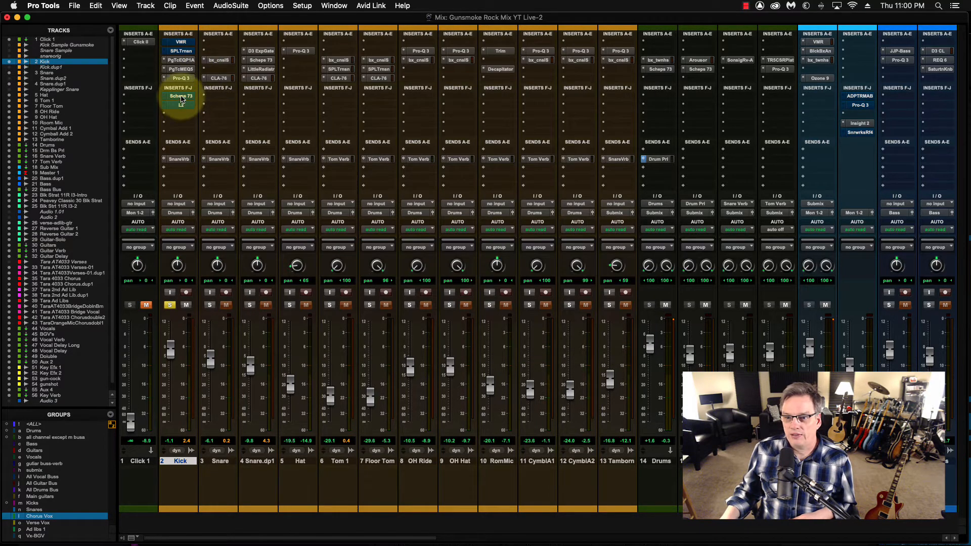
Step: Take the Kick track's Scheps 73 out of bypass during playback and check its high, mid and low settings, closing its window when done
{"action": "left_click", "coordinate": [180, 96]}
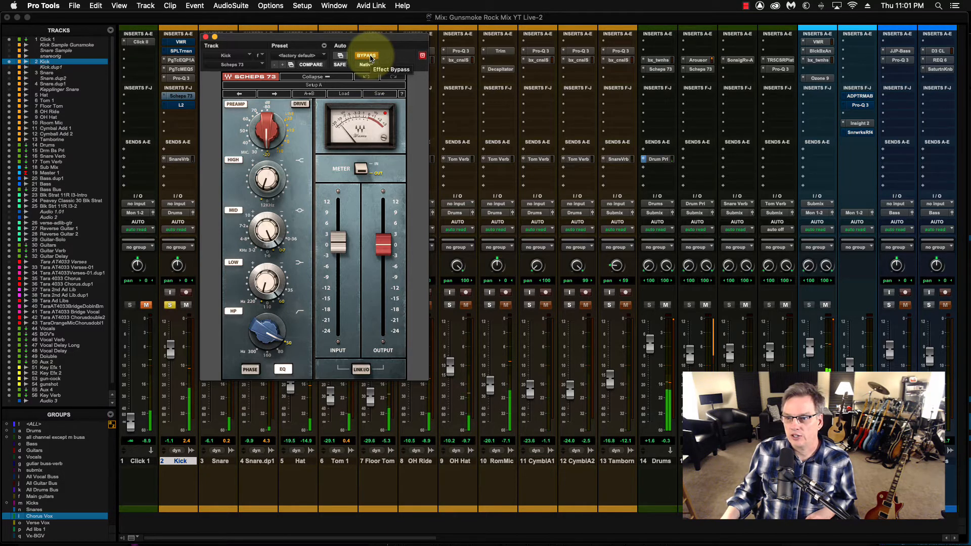
{"action": "left_click", "coordinate": [370, 57]}
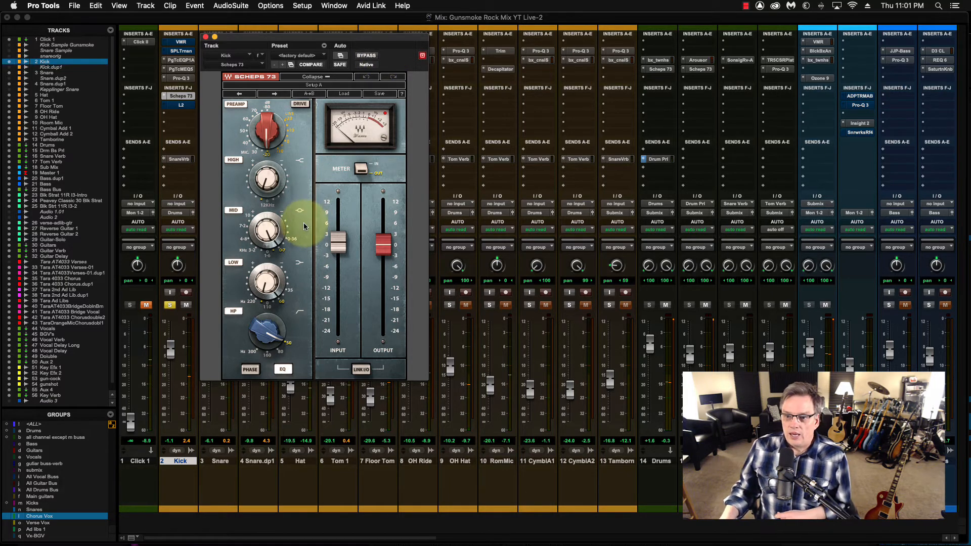
{"action": "left_click_drag", "start_coordinate": [273, 183], "coordinate": [273, 178]}
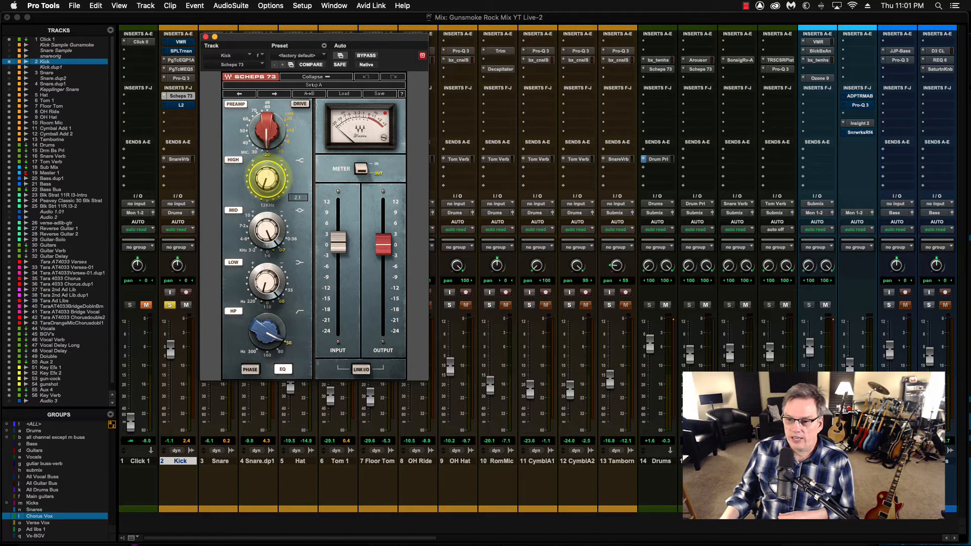
{"action": "left_click", "coordinate": [268, 230]}
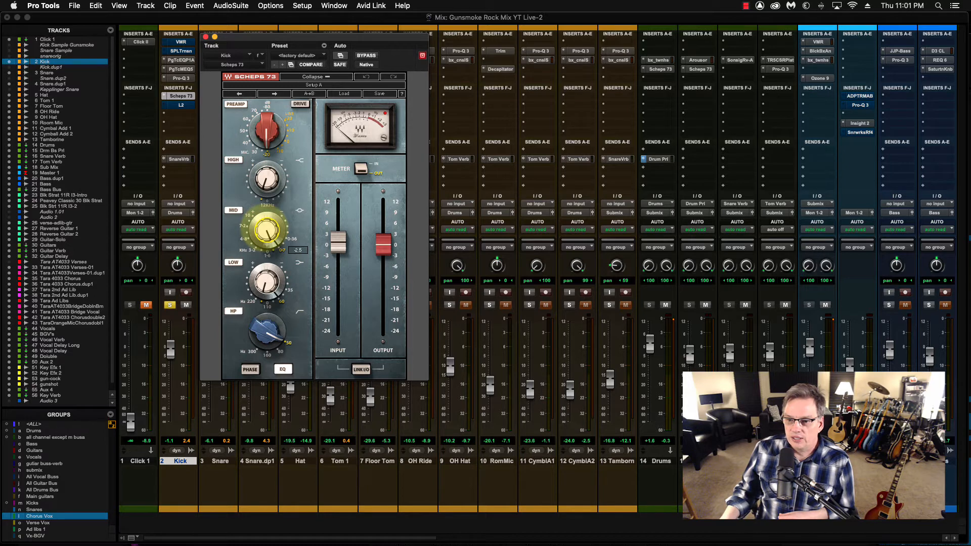
{"action": "left_click", "coordinate": [267, 280]}
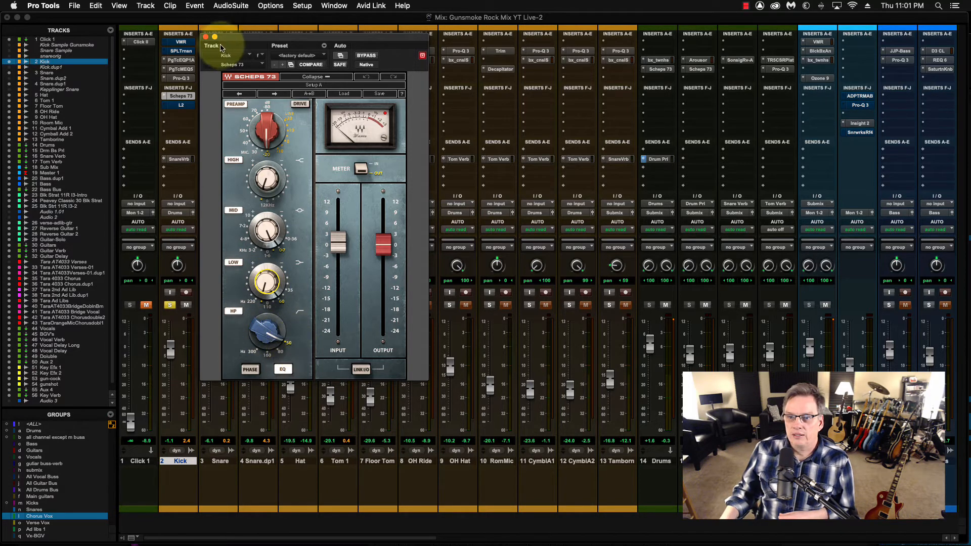
{"action": "left_click", "coordinate": [206, 37]}
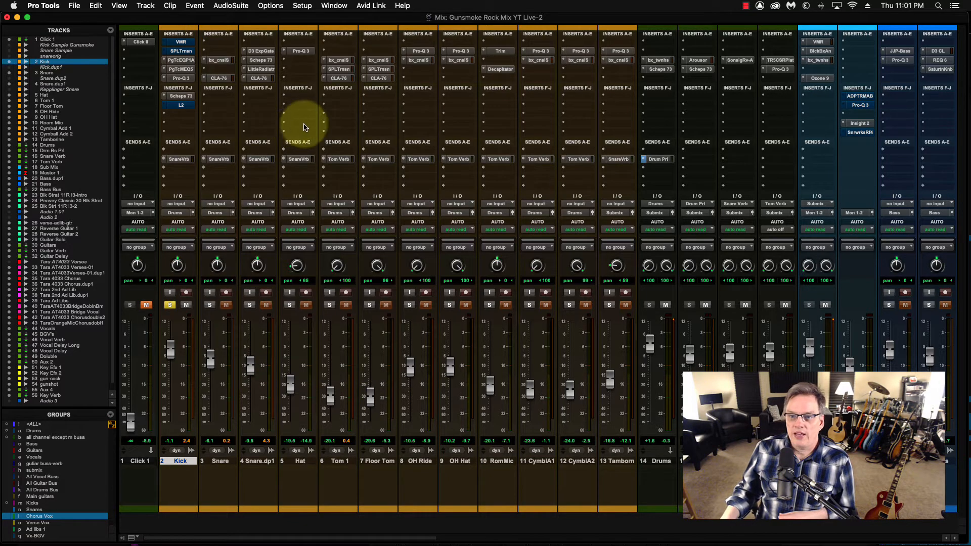
Step: Open the Kick track's SPL Transient Designer Plus and take it out of bypass, closing its window when done
{"action": "left_click", "coordinate": [183, 55]}
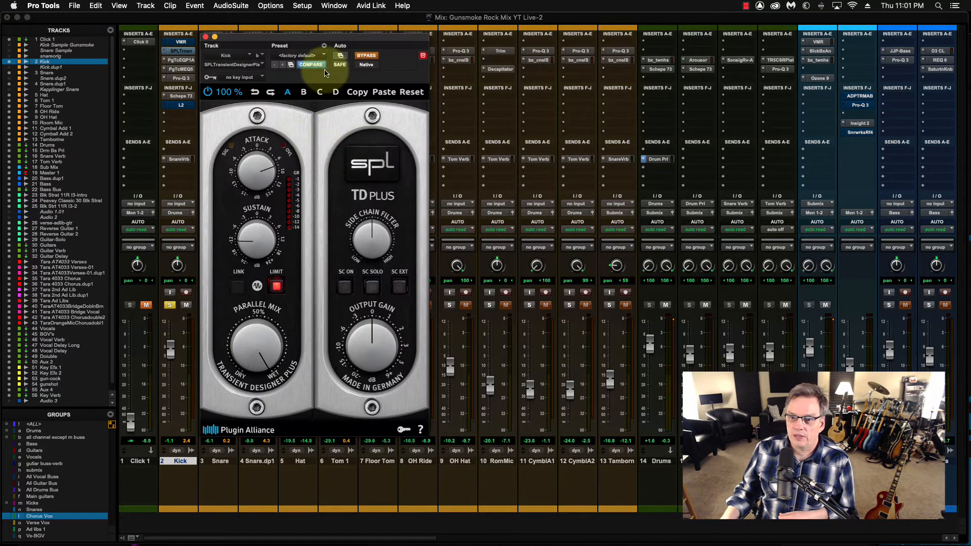
{"action": "mouse_move", "coordinate": [297, 41]}
{"action": "left_mouse_down"}
{"action": "mouse_move", "coordinate": [305, 44]}
{"action": "mouse_move", "coordinate": [291, 46]}
{"action": "left_mouse_up"}
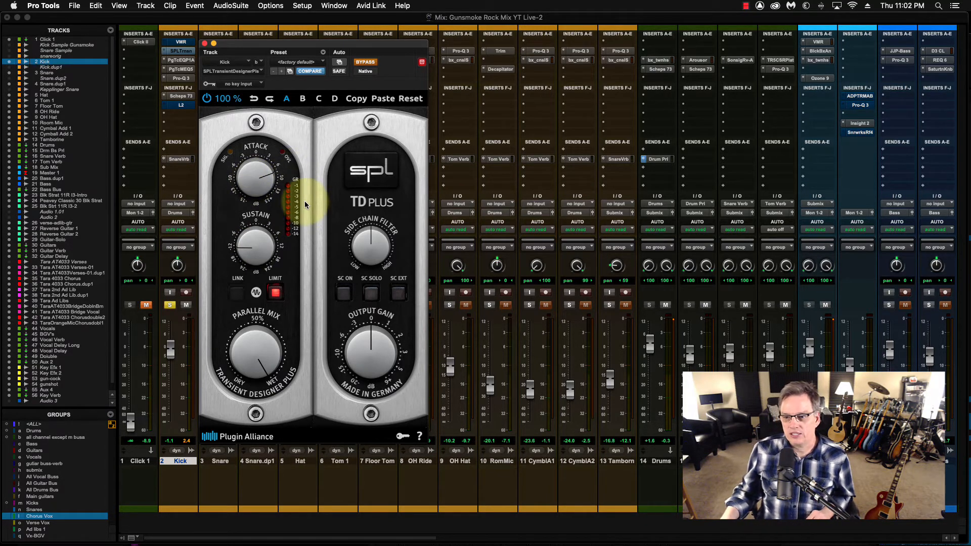
{"action": "left_click", "coordinate": [370, 63]}
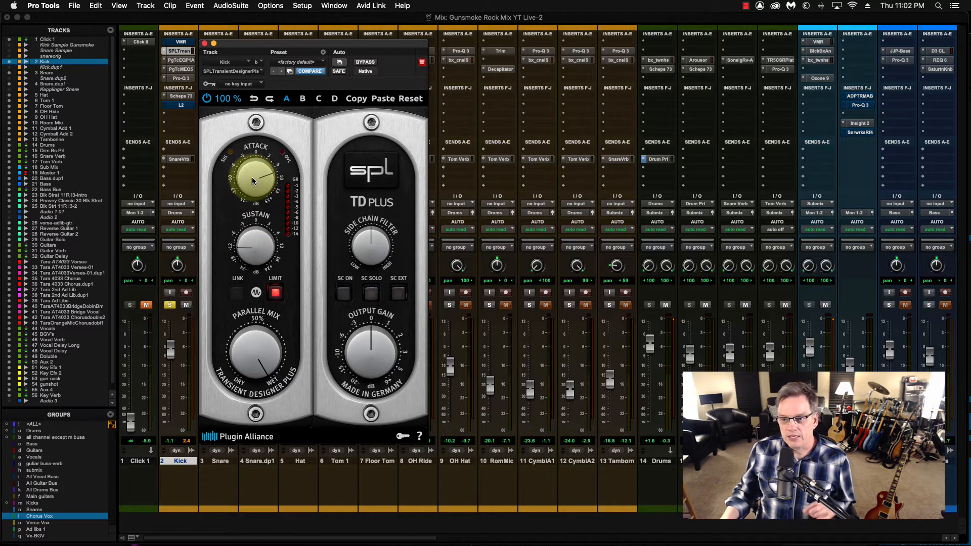
{"action": "left_click", "coordinate": [205, 43]}
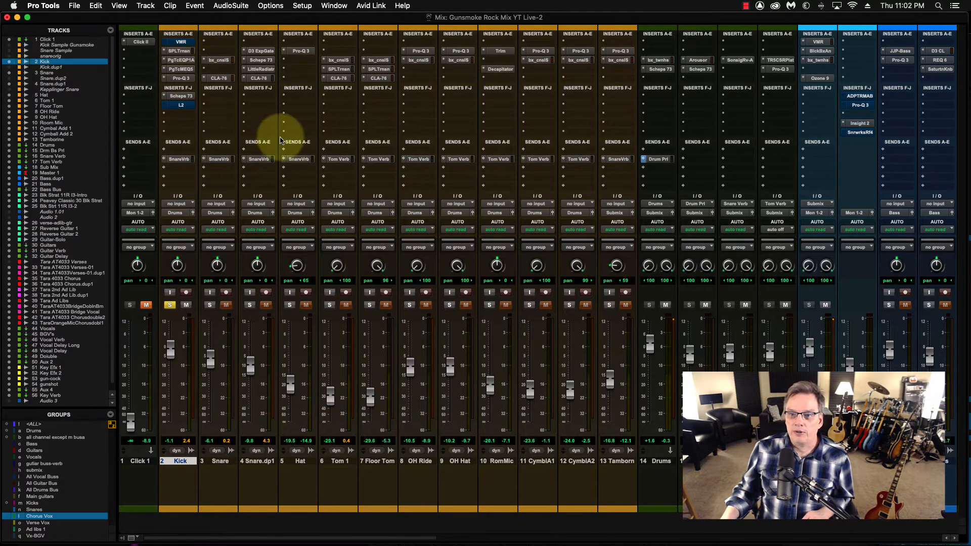
Step: Open the Kick track's Virtual Mix Rack and compare it bypassed and active during playback, leaving it active and closing its window
{"action": "left_click_drag", "start_coordinate": [382, 45], "coordinate": [332, 37]}
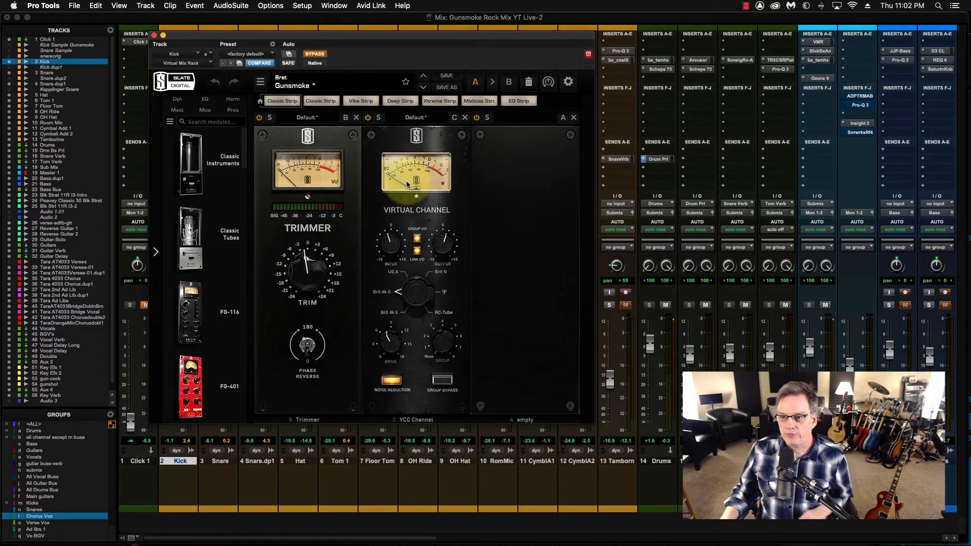
{"action": "left_click_drag", "start_coordinate": [326, 34], "coordinate": [380, 33]}
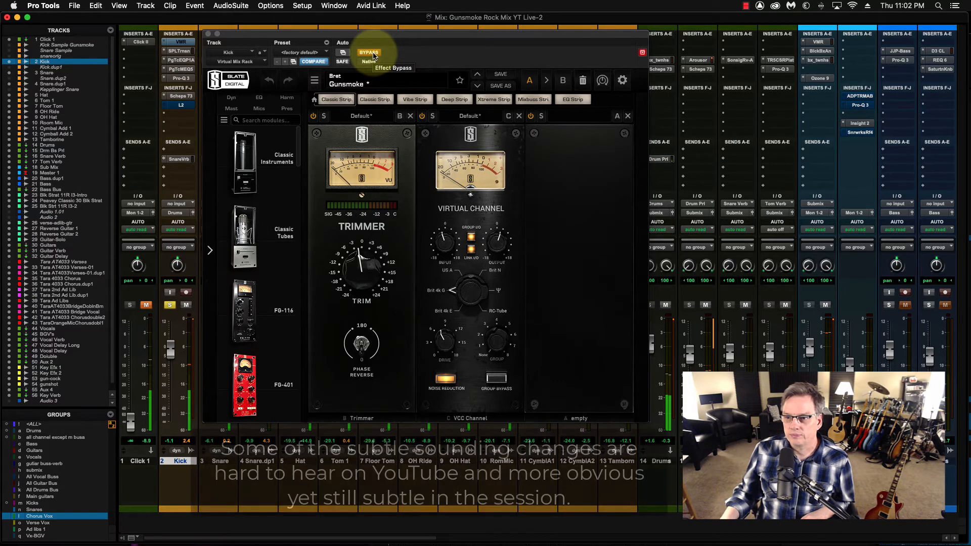
{"action": "left_click", "coordinate": [368, 53]}
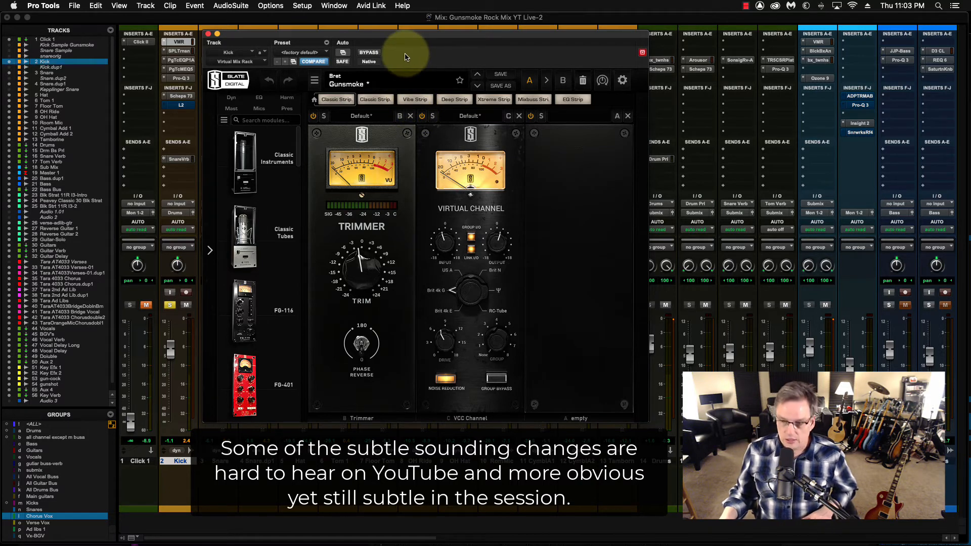
{"action": "left_click", "coordinate": [370, 53]}
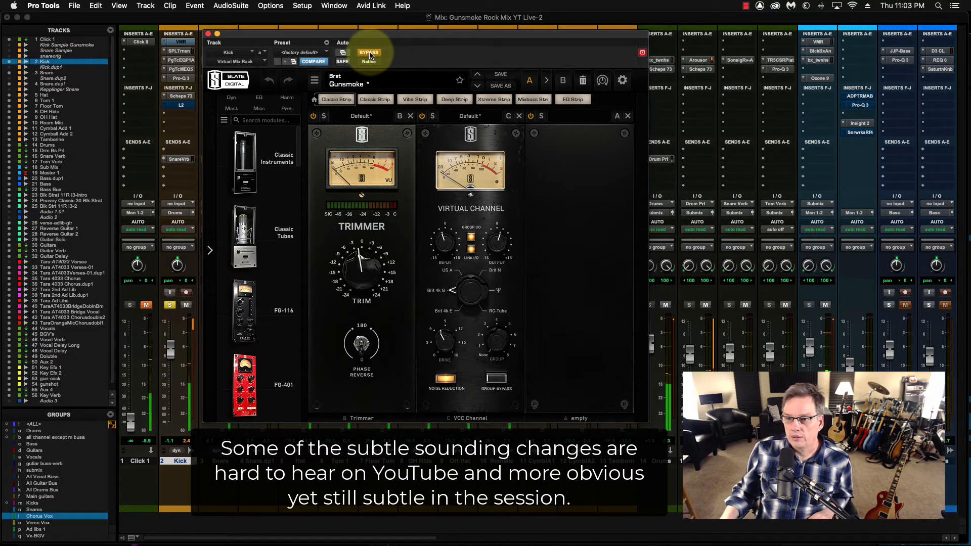
{"action": "left_click", "coordinate": [369, 53]}
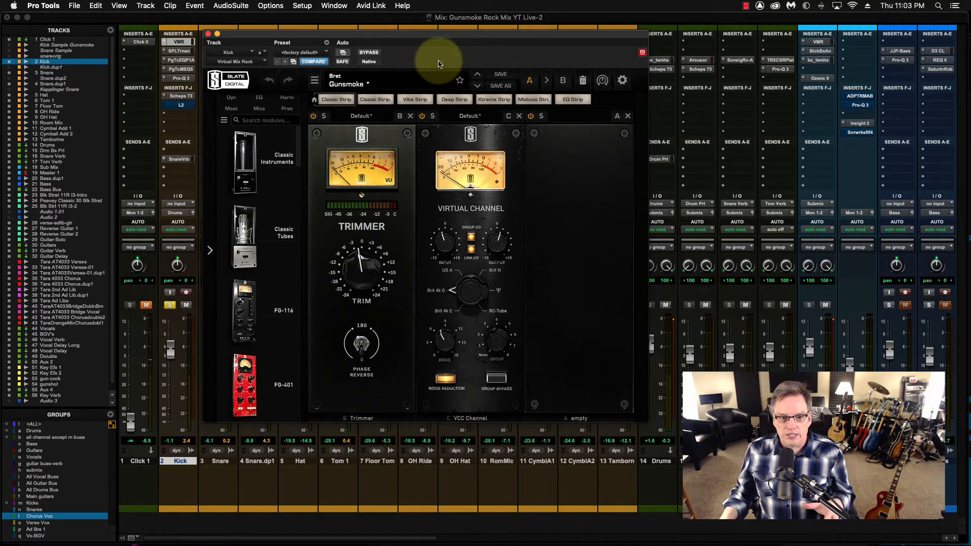
{"action": "left_click", "coordinate": [208, 33]}
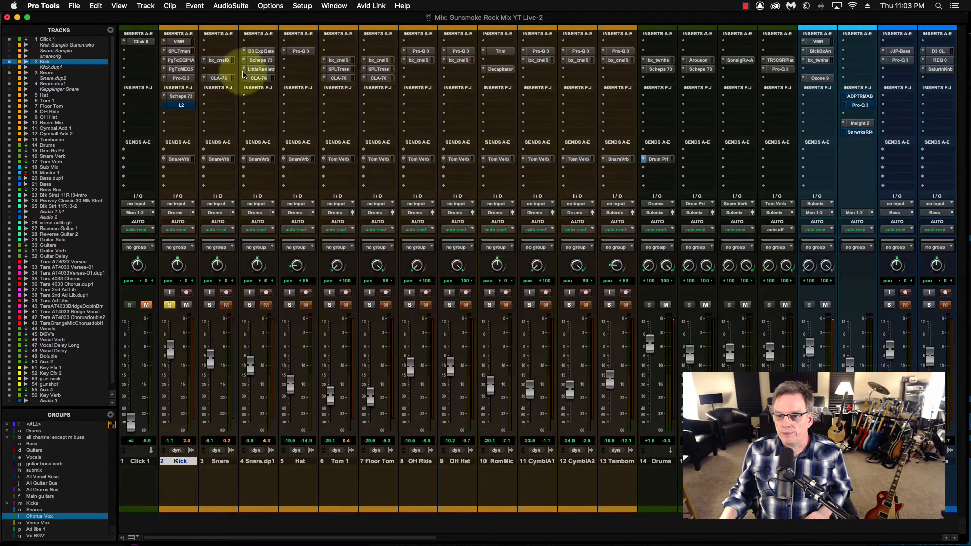
Step: Open the Kick track's L2 Ultramaximizer and take it out of bypass during playback, closing its window when done
{"action": "left_click", "coordinate": [181, 104]}
{"action": "left_click_drag", "start_coordinate": [318, 39], "coordinate": [315, 42]}
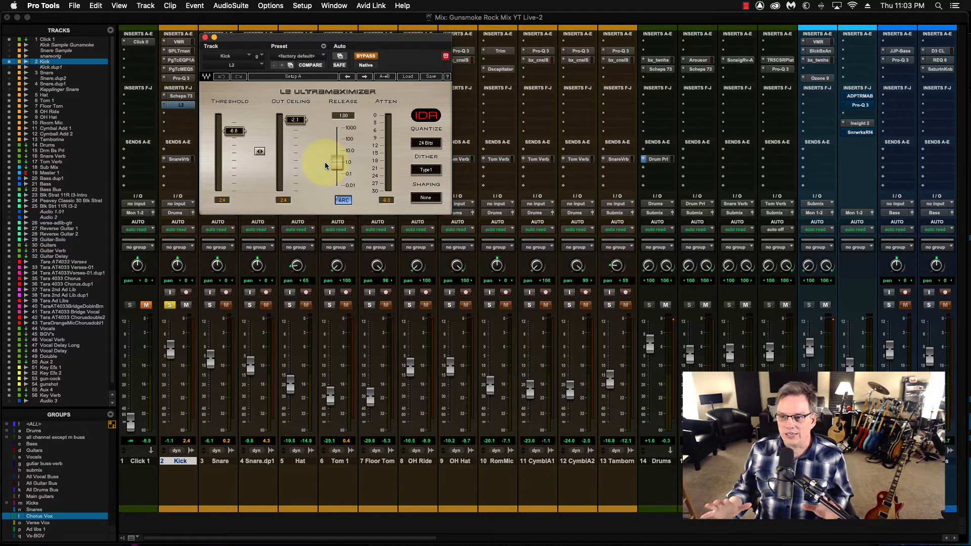
{"action": "key", "text": "space"}
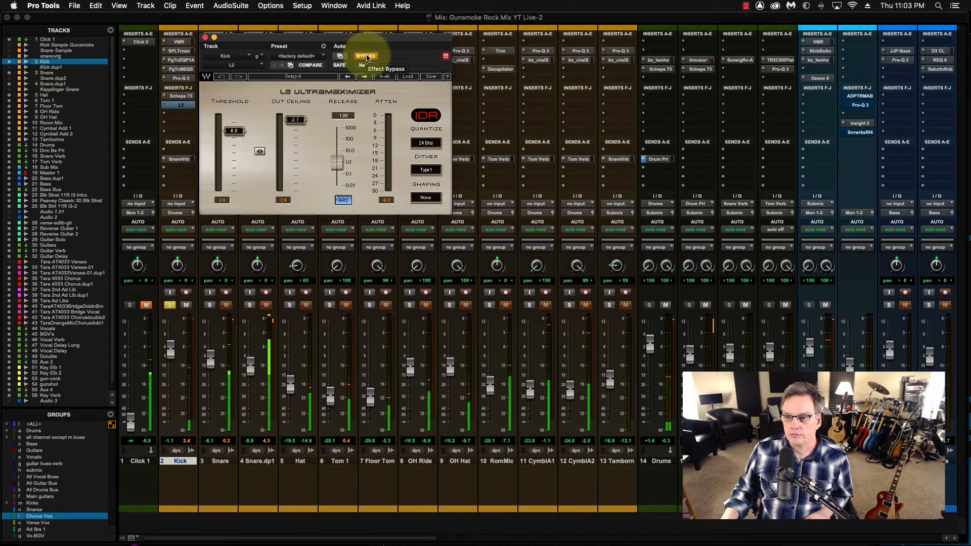
{"action": "left_click", "coordinate": [366, 56]}
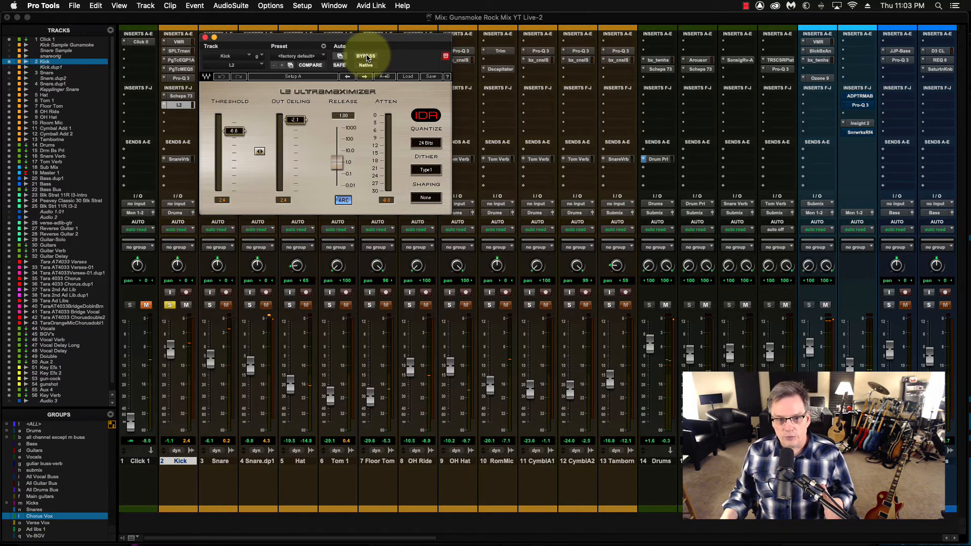
{"action": "left_click", "coordinate": [206, 39]}
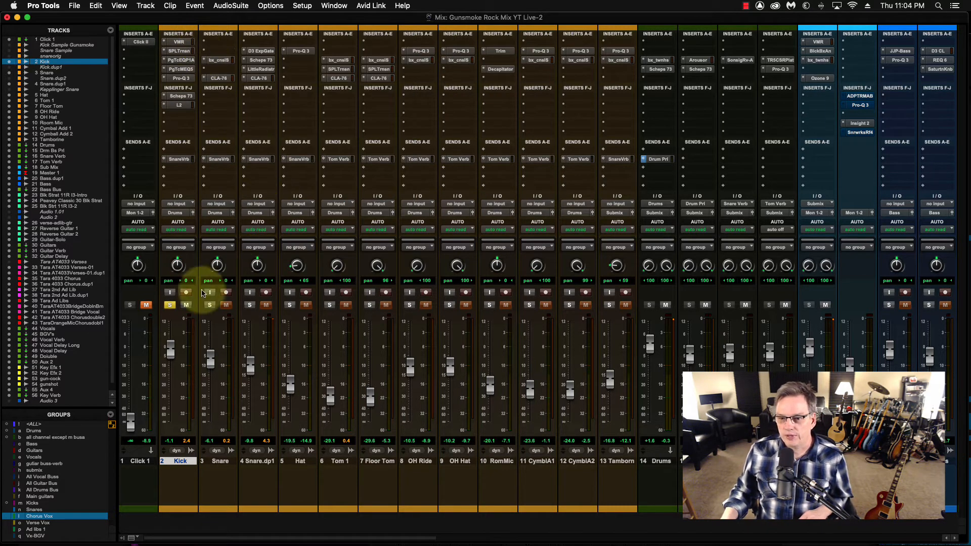
Step: Switch the solo from the Kick to the Snare track and bypass the Snare's bx_console and CLA-76 inserts
{"action": "left_click", "coordinate": [171, 304]}
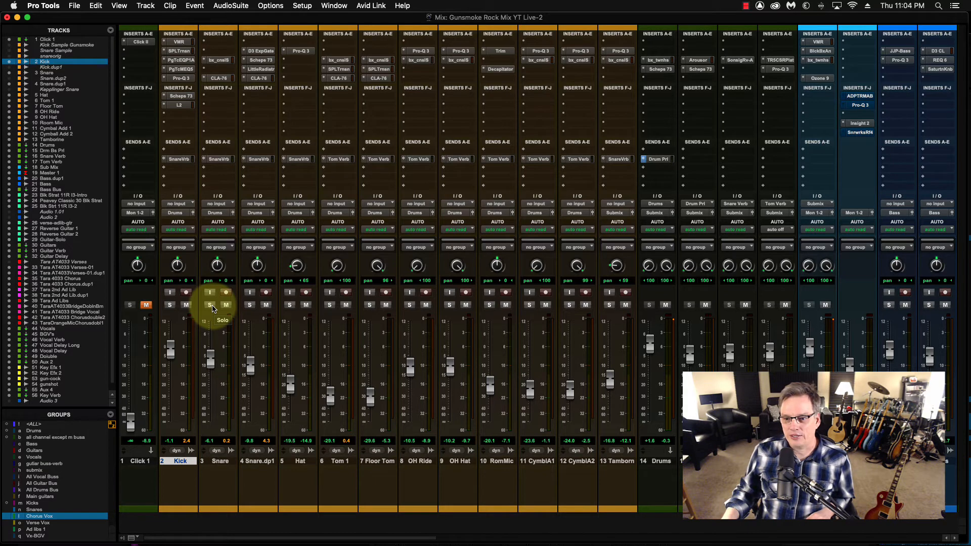
{"action": "left_click", "coordinate": [210, 305]}
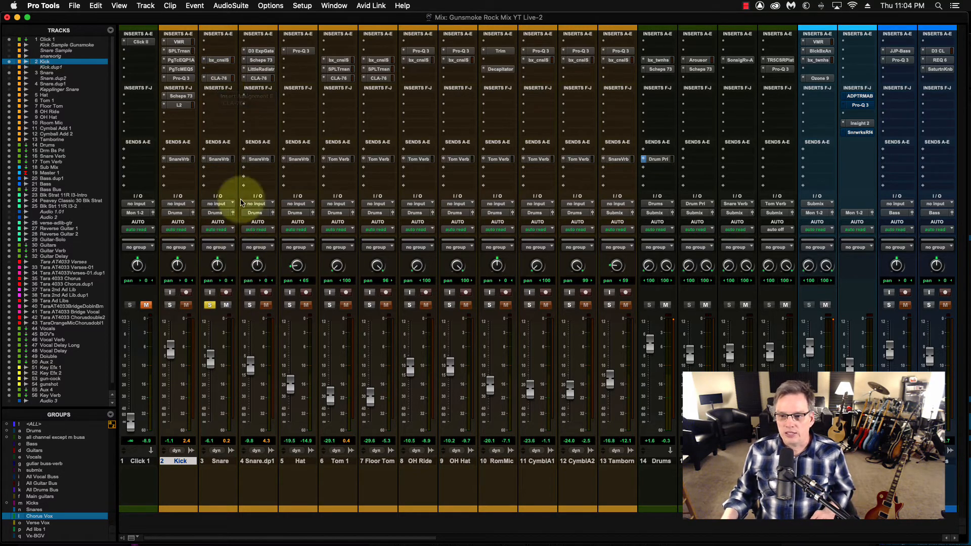
{"action": "left_click", "coordinate": [221, 60], "text": "super"}
{"action": "left_click", "coordinate": [221, 78], "text": "super"}
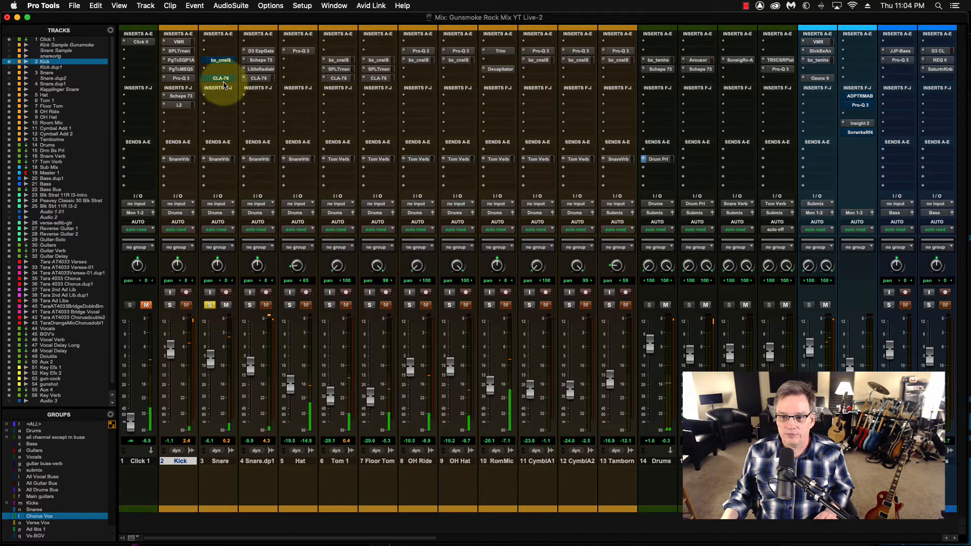
Step: Take the Snare track's bx_console SSL 4000 E and CLA-76 out of bypass during playback, closing the plug-in window and unsoloing the track when done
{"action": "left_click", "coordinate": [221, 60]}
{"action": "left_click", "coordinate": [366, 56]}
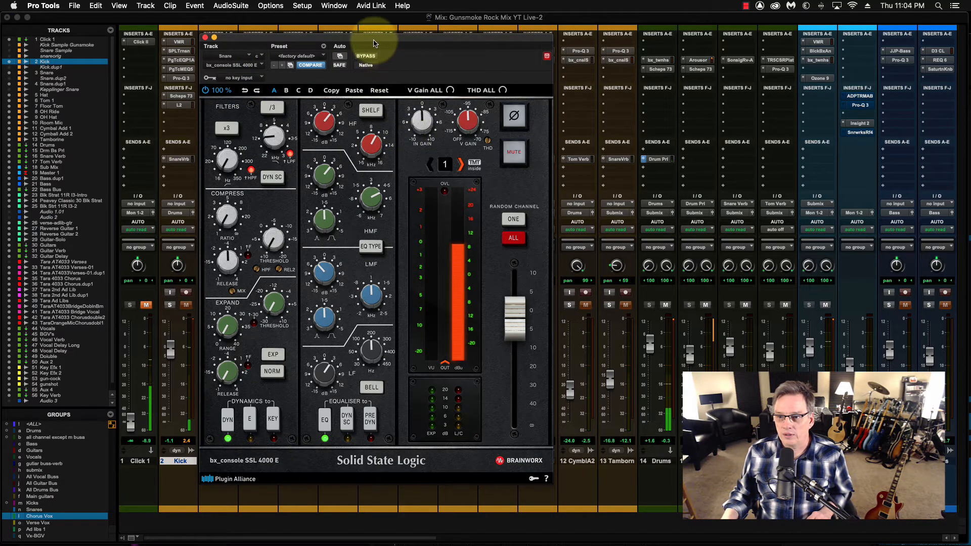
{"action": "left_click_drag", "start_coordinate": [354, 48], "coordinate": [394, 47]}
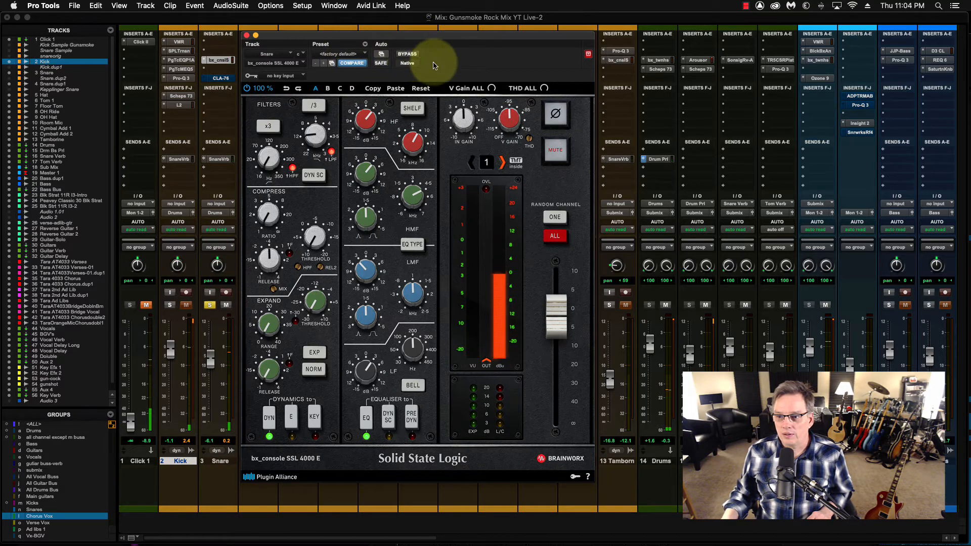
{"action": "key", "text": "space"}
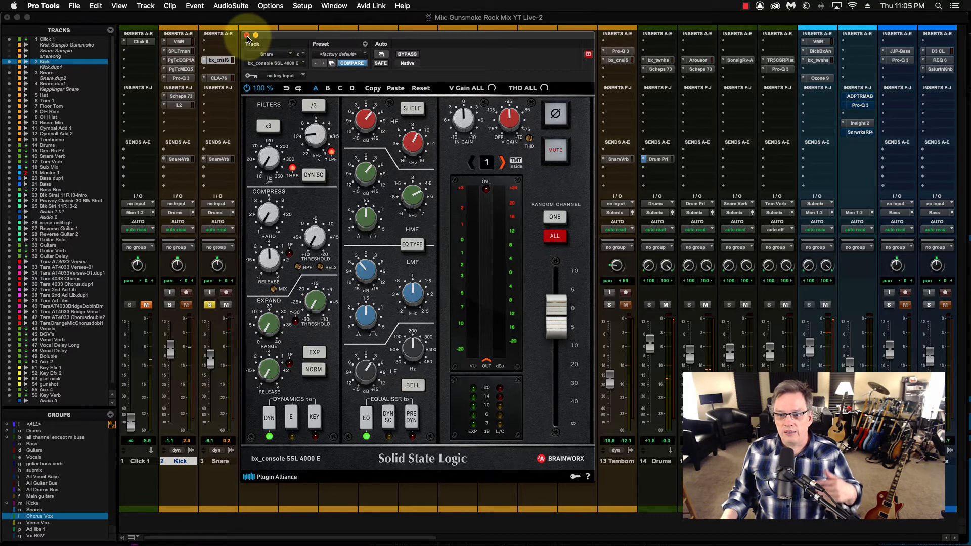
{"action": "left_click", "coordinate": [247, 35]}
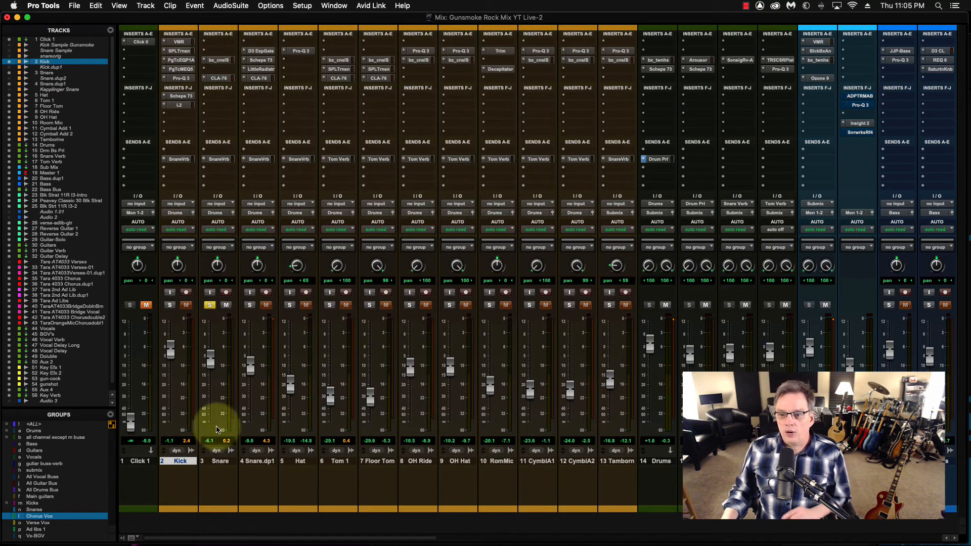
{"action": "left_click", "coordinate": [209, 305]}
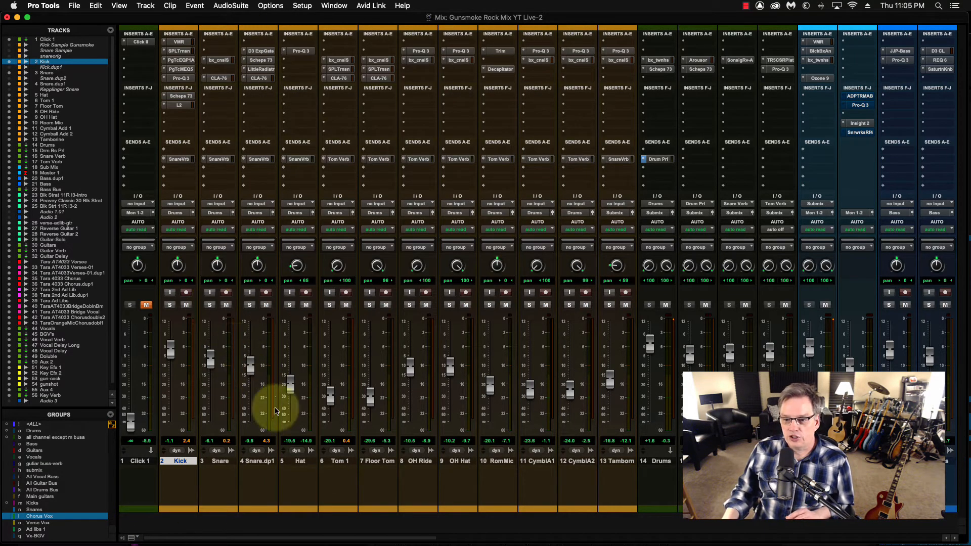
Step: Solo the Snare.dup1 track, start playback and bypass its Scheps 73, Little Radiator and CLA-76 inserts
{"action": "left_click", "coordinate": [258, 461]}
{"action": "left_click", "coordinate": [249, 305]}
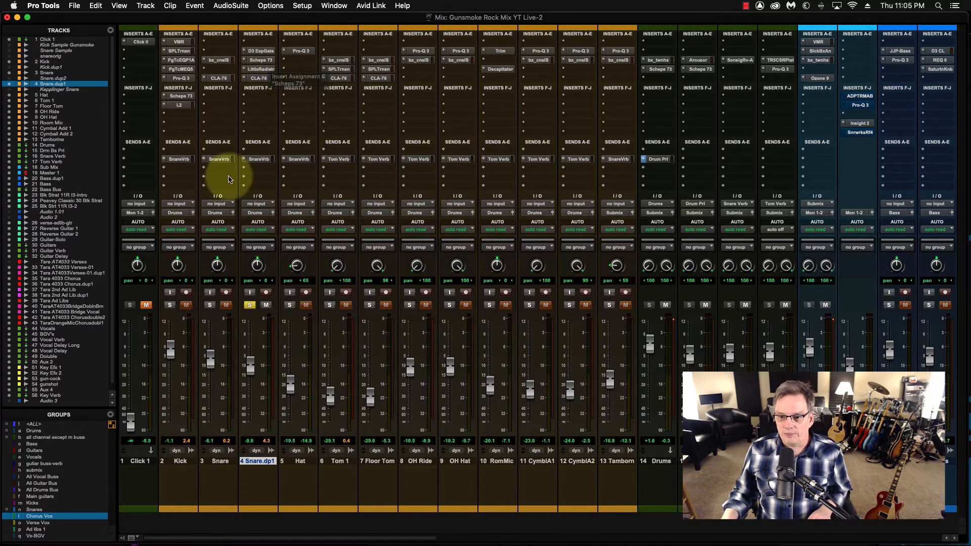
{"action": "key", "text": "space"}
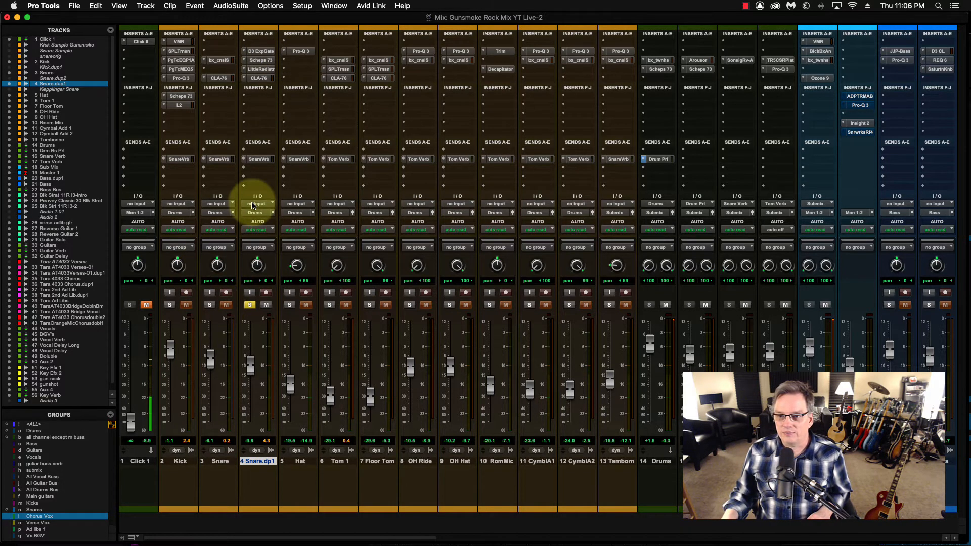
{"action": "key", "text": "shift+a"}
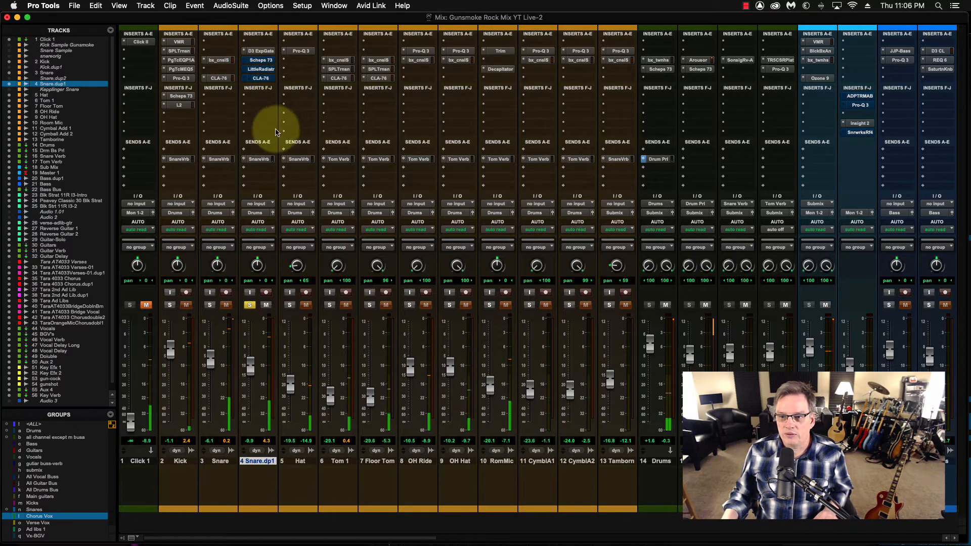
Step: Open the Snare.dup1 track's Dyn3 Expander/Gate to examine its gate settings, closing its window when done
{"action": "left_click", "coordinate": [260, 51]}
{"action": "left_click_drag", "start_coordinate": [369, 34], "coordinate": [331, 46]}
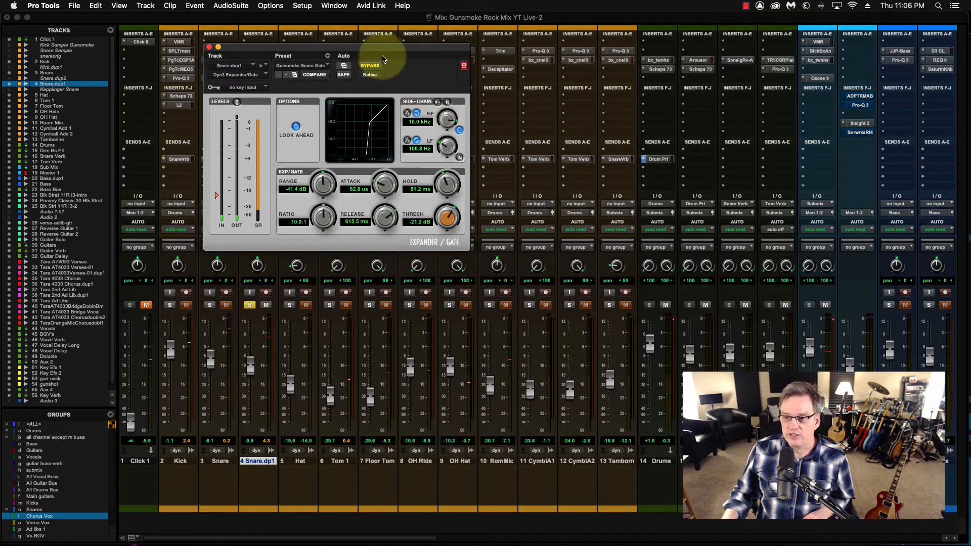
{"action": "left_click", "coordinate": [209, 48]}
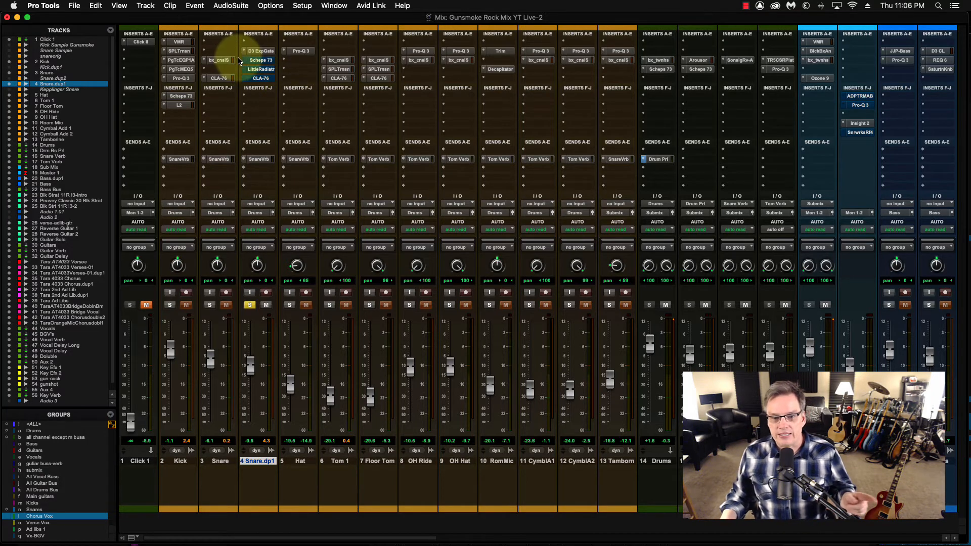
Step: Open the Snare.dup1 track's Scheps 73 and compare it bypassed and active during playback, leaving it active
{"action": "left_click", "coordinate": [261, 60]}
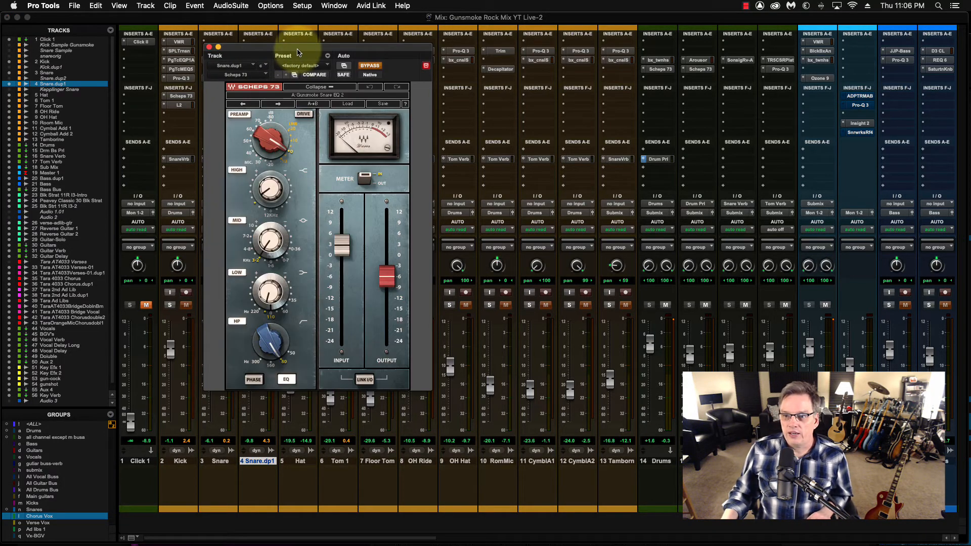
{"action": "key", "text": "space"}
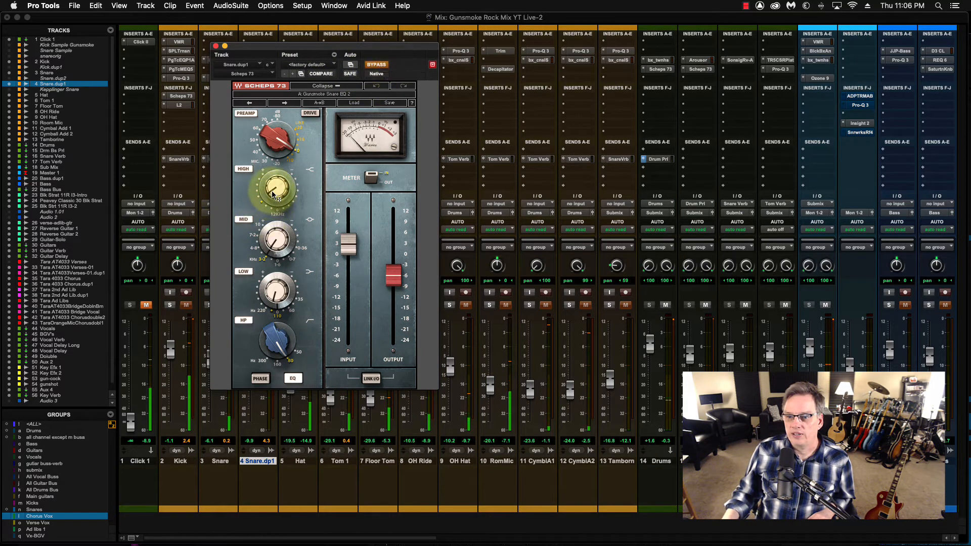
{"action": "mouse_move", "coordinate": [272, 193]}
{"action": "mouse_move", "coordinate": [276, 238]}
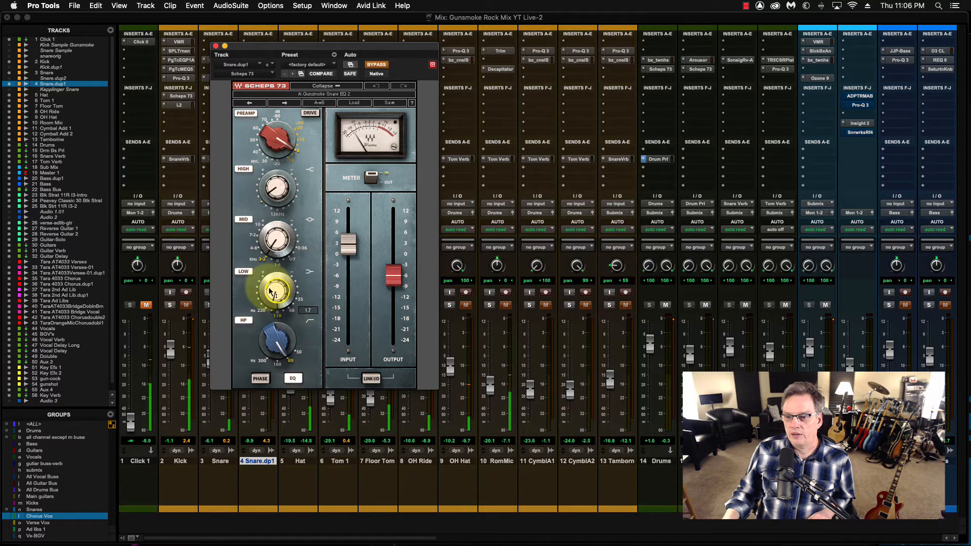
{"action": "left_click", "coordinate": [383, 65]}
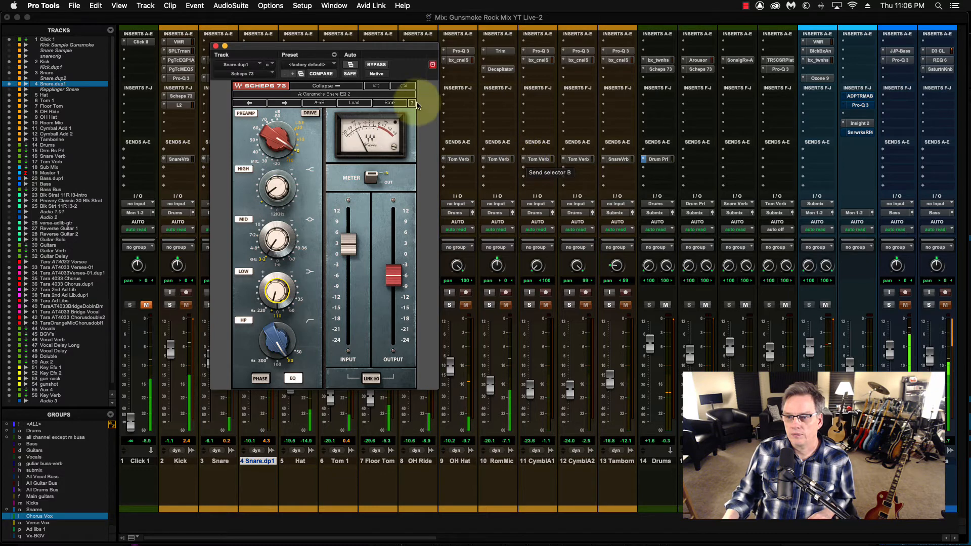
{"action": "left_click", "coordinate": [377, 65]}
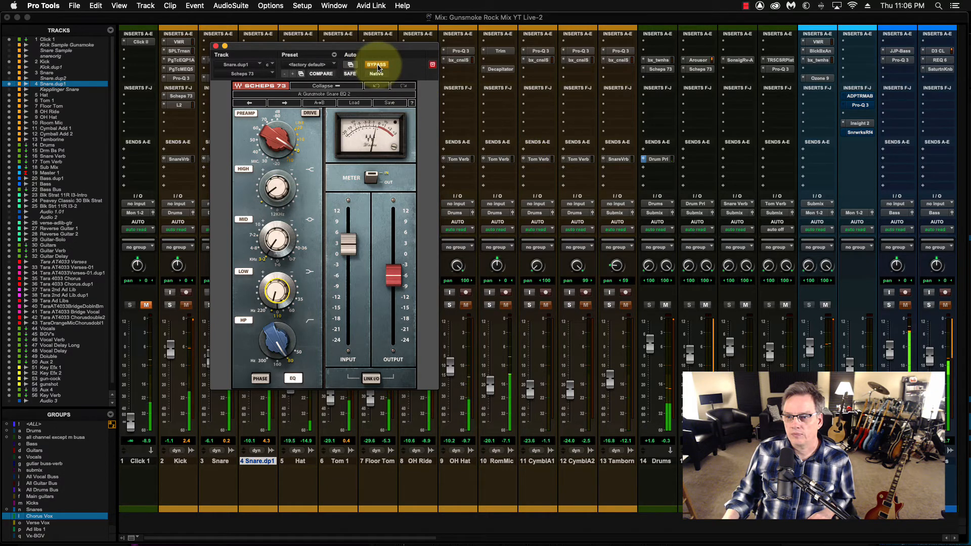
{"action": "left_click", "coordinate": [378, 66]}
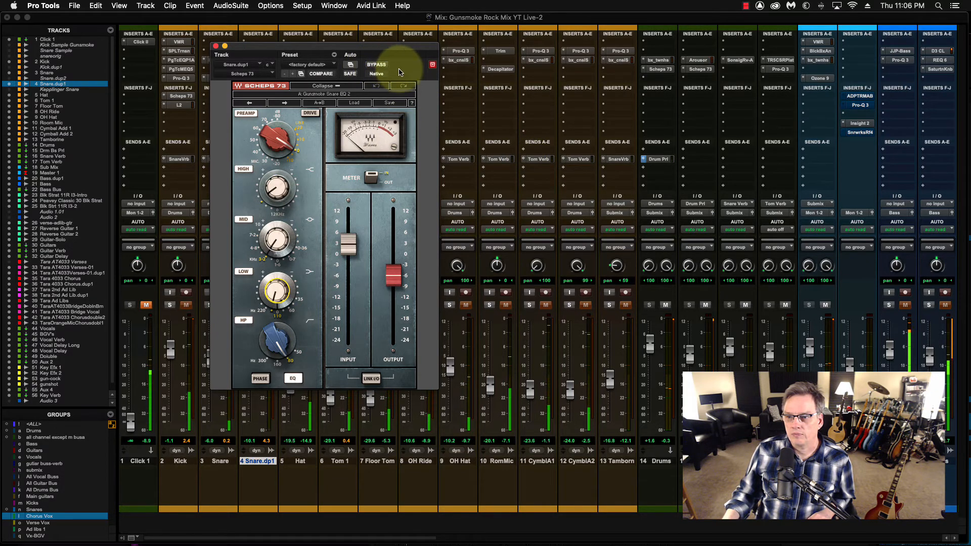
{"action": "scroll", "coordinate": [586, 124], "scroll_direction": "right", "scroll_amount": 8}
{"action": "left_click_drag", "start_coordinate": [430, 69], "coordinate": [444, 46]}
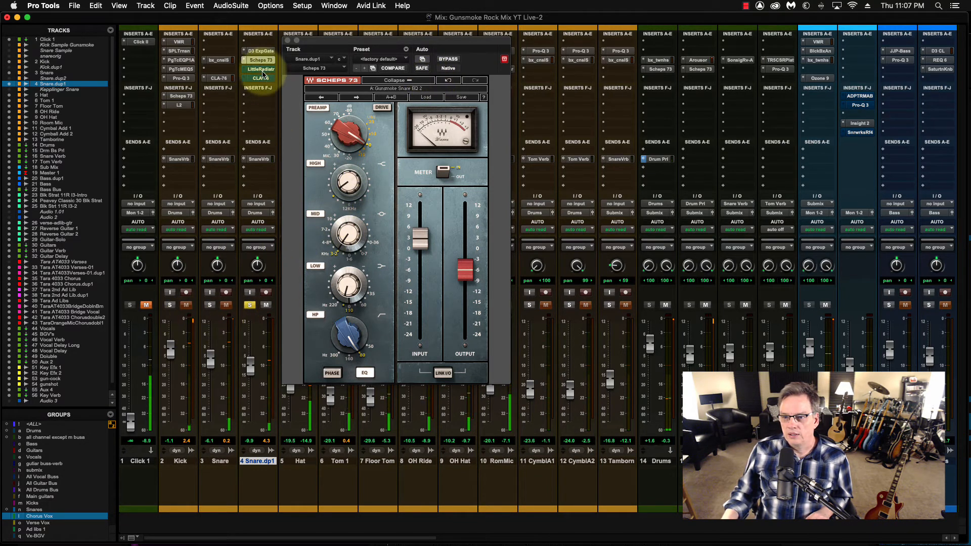
Step: Take the Snare.dup1 track's Little Radiator and CLA-76 out of bypass, leaving only the CLA-76 window open
{"action": "left_click", "coordinate": [260, 69]}
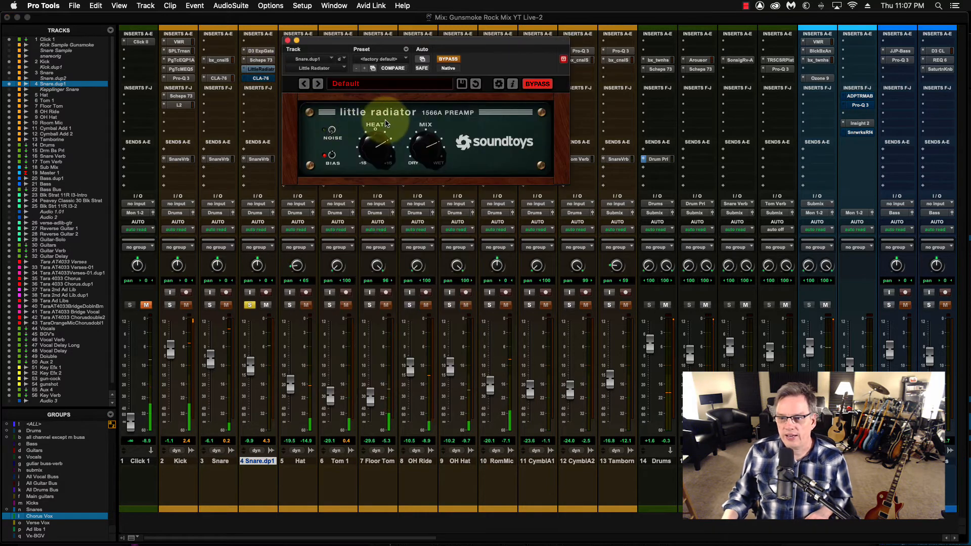
{"action": "left_click", "coordinate": [448, 59]}
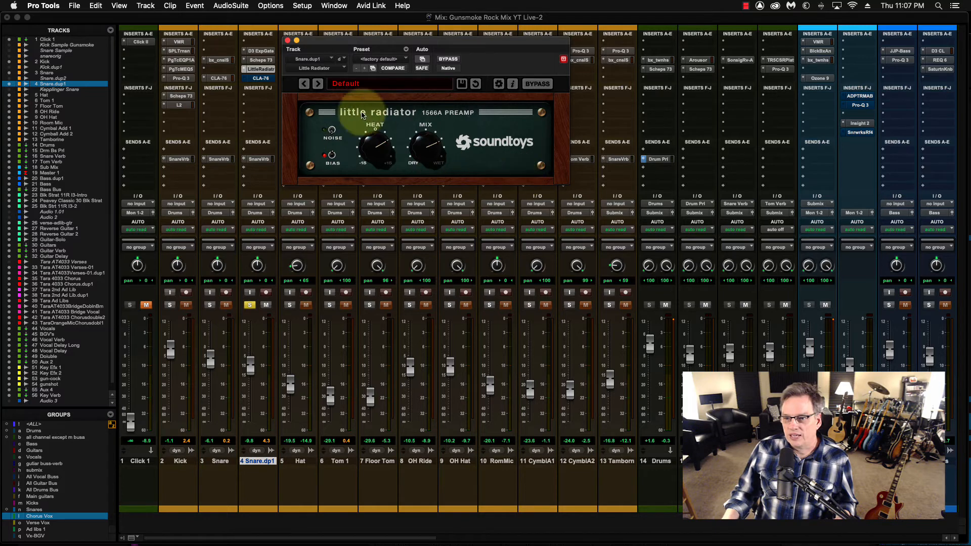
{"action": "left_click", "coordinate": [287, 41]}
{"action": "left_click", "coordinate": [265, 80]}
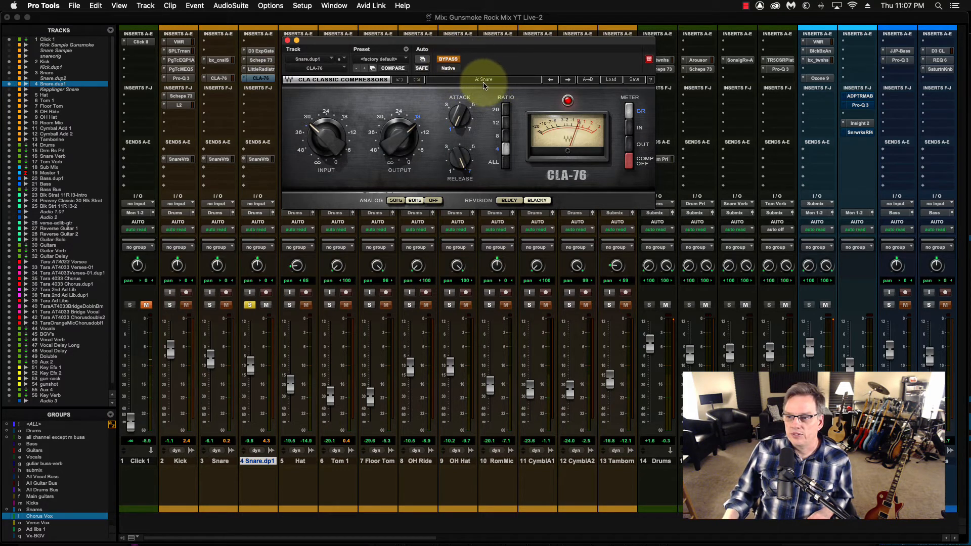
{"action": "left_click", "coordinate": [452, 61]}
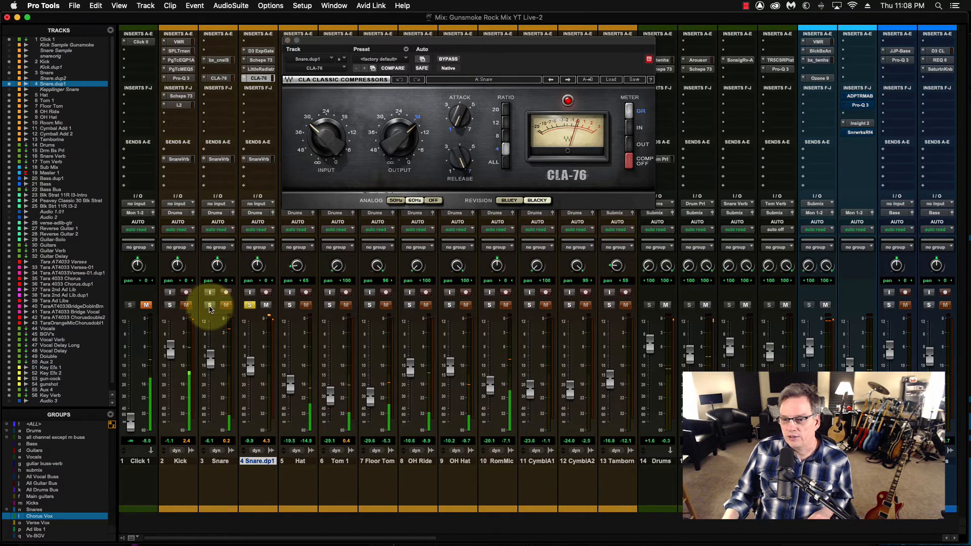
Step: Add the Snare and Kick to the solo, compare playback with the Snare Verb track muted and unmuted, and close the CLA-76 window
{"action": "left_click", "coordinate": [210, 304]}
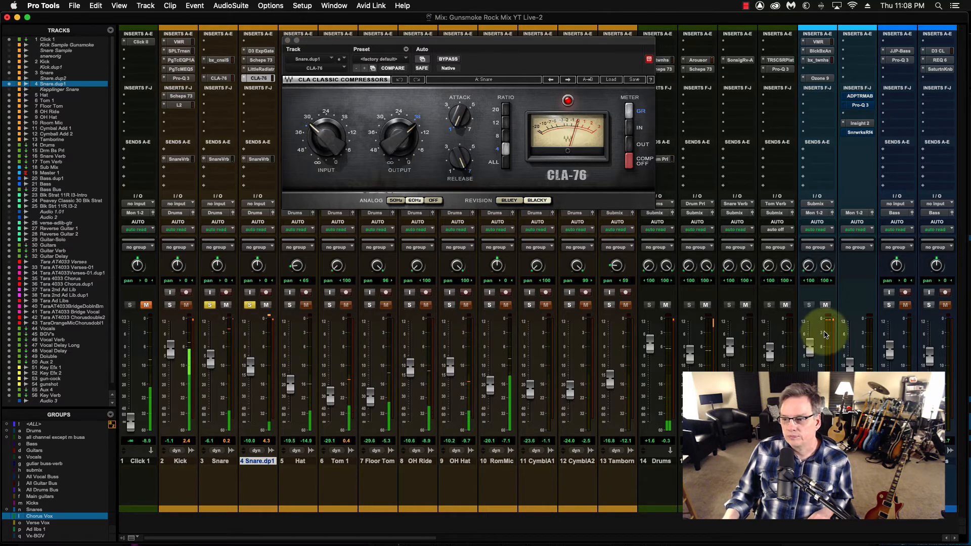
{"action": "left_click", "coordinate": [744, 305]}
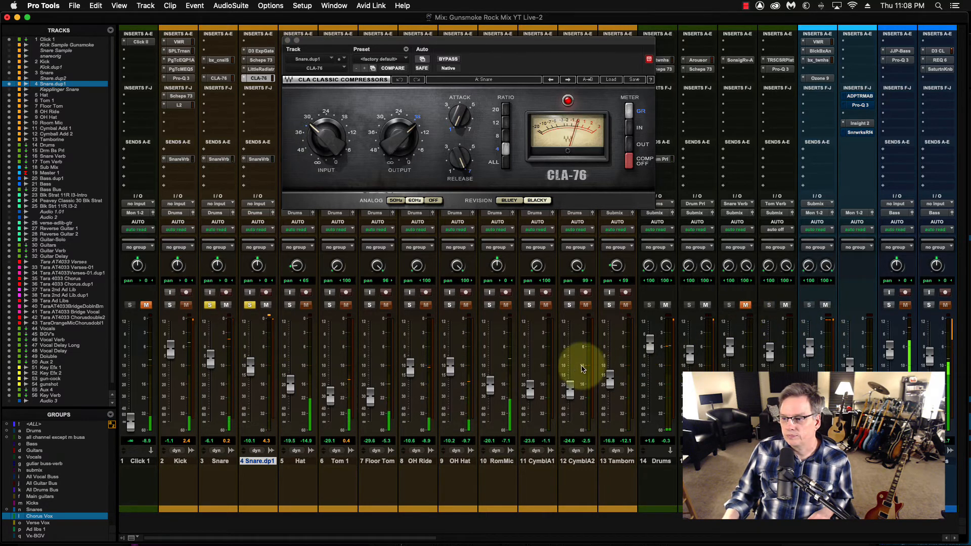
{"action": "left_click", "coordinate": [747, 310]}
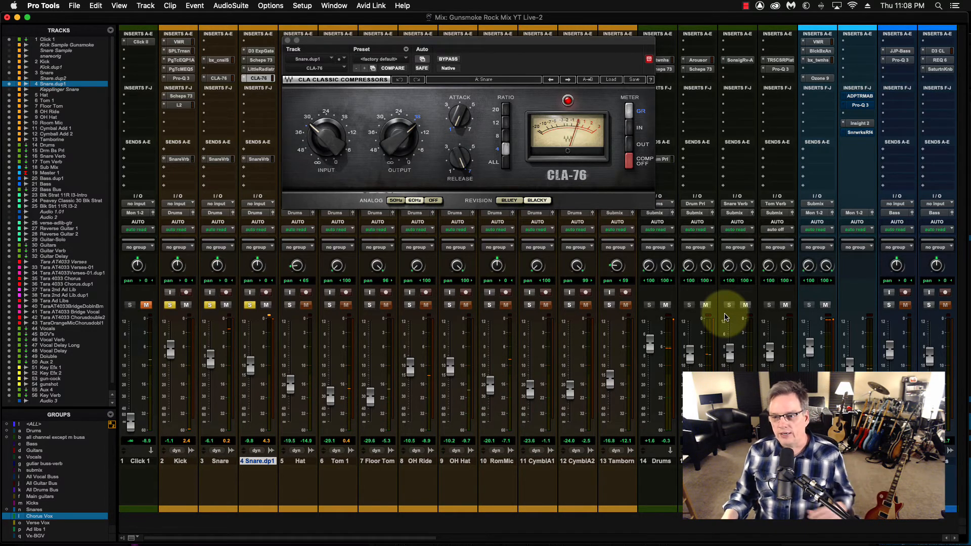
{"action": "left_click", "coordinate": [288, 40]}
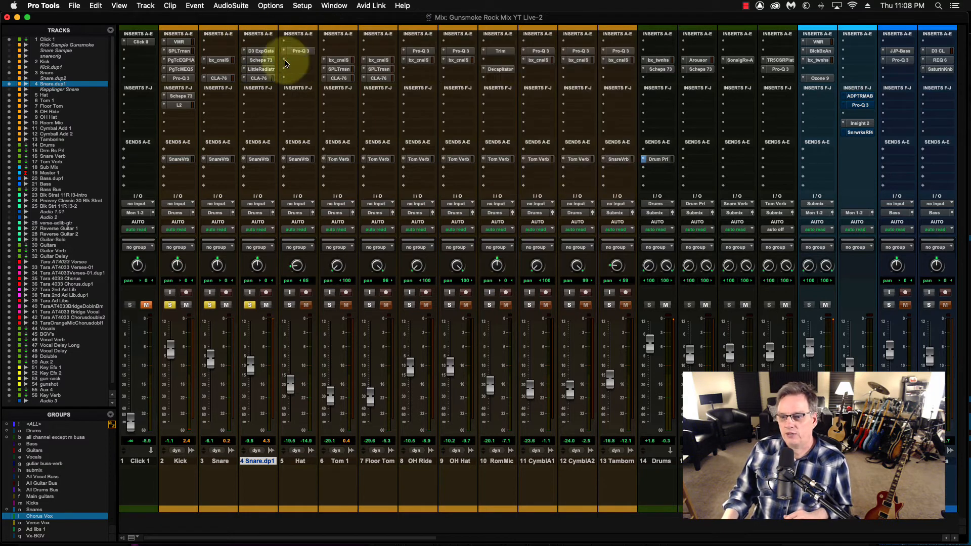
Step: Unsolo the Kick, Snare and Snare.dup1 tracks
{"action": "left_click", "coordinate": [170, 306]}
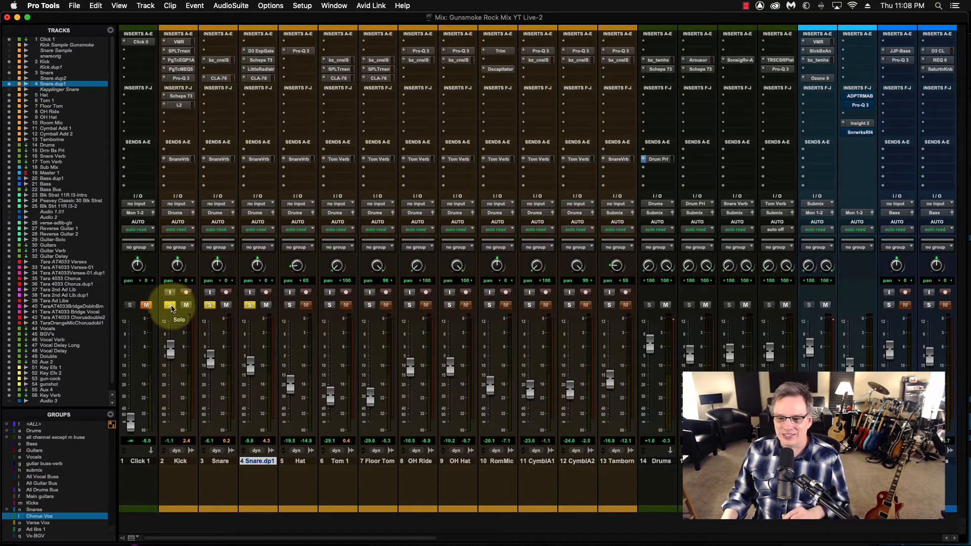
{"action": "left_click", "coordinate": [170, 305]}
{"action": "left_click", "coordinate": [210, 305]}
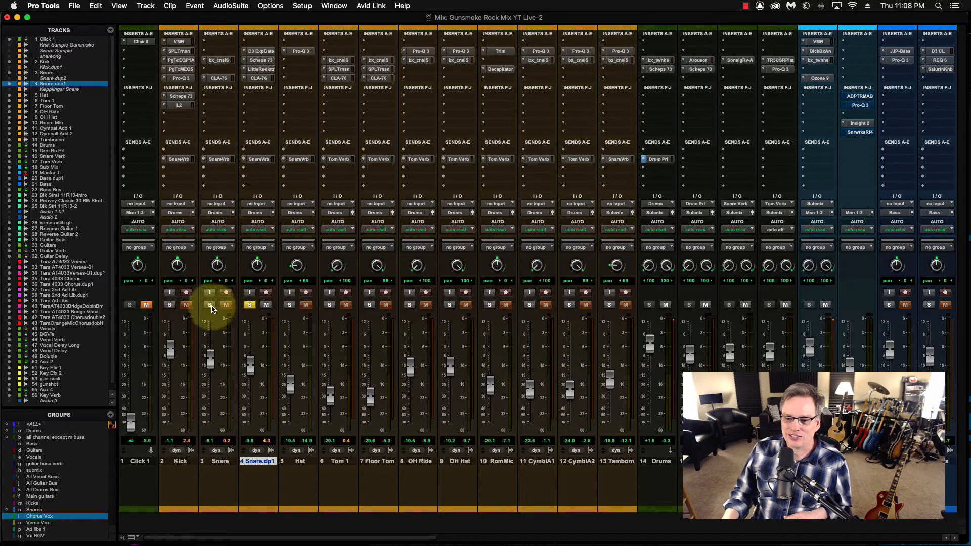
{"action": "left_click", "coordinate": [250, 305]}
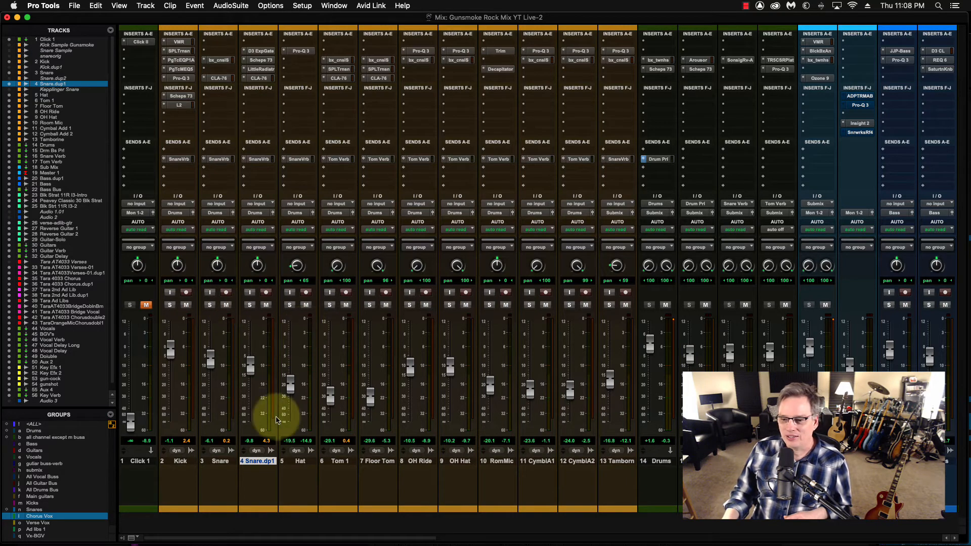
Step: Solo the Room Mic track and open its Decapitator insert, placing the plug-in window clear of the track's inserts
{"action": "scroll", "coordinate": [375, 449], "scroll_direction": "right", "scroll_amount": 5}
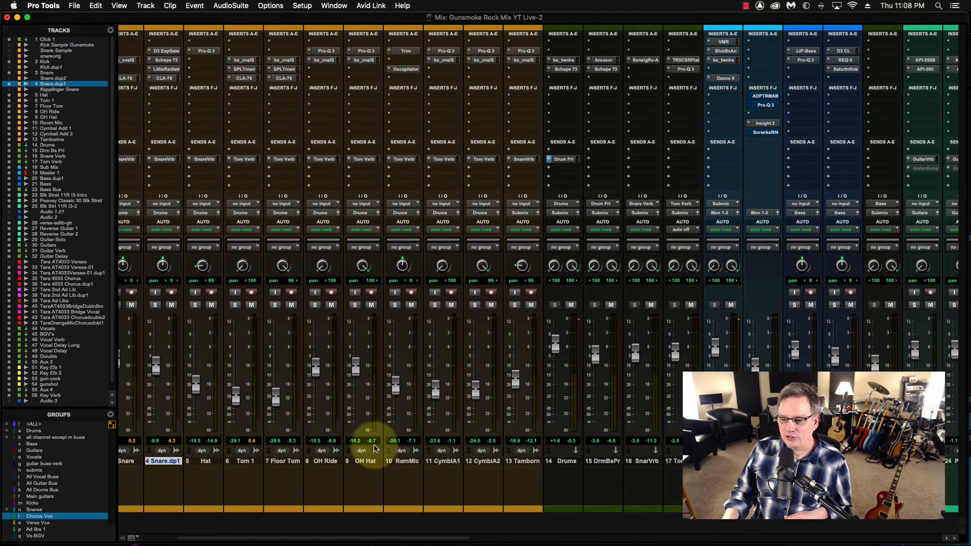
{"action": "scroll", "coordinate": [370, 450], "scroll_direction": "right", "scroll_amount": 2}
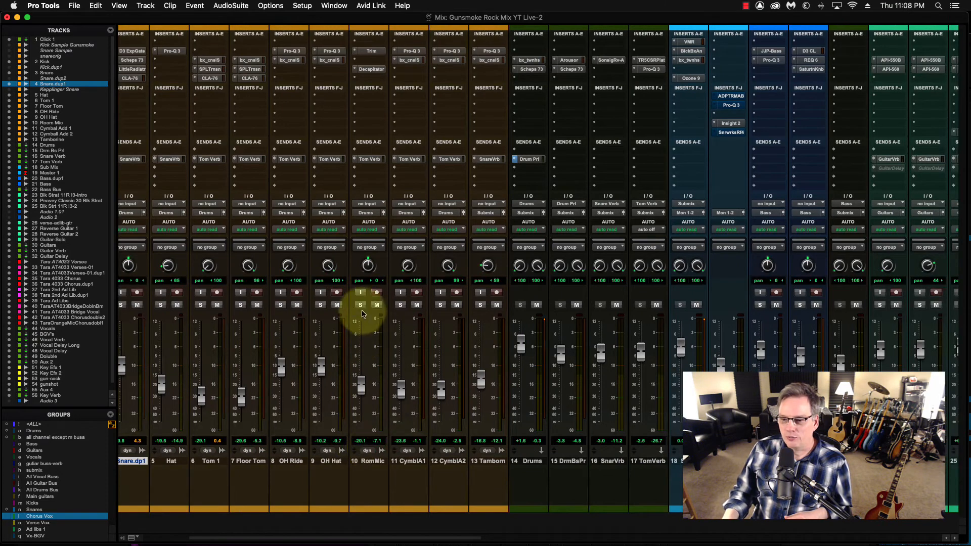
{"action": "left_click", "coordinate": [361, 305]}
{"action": "scroll", "coordinate": [394, 139], "scroll_direction": "right", "scroll_amount": 3}
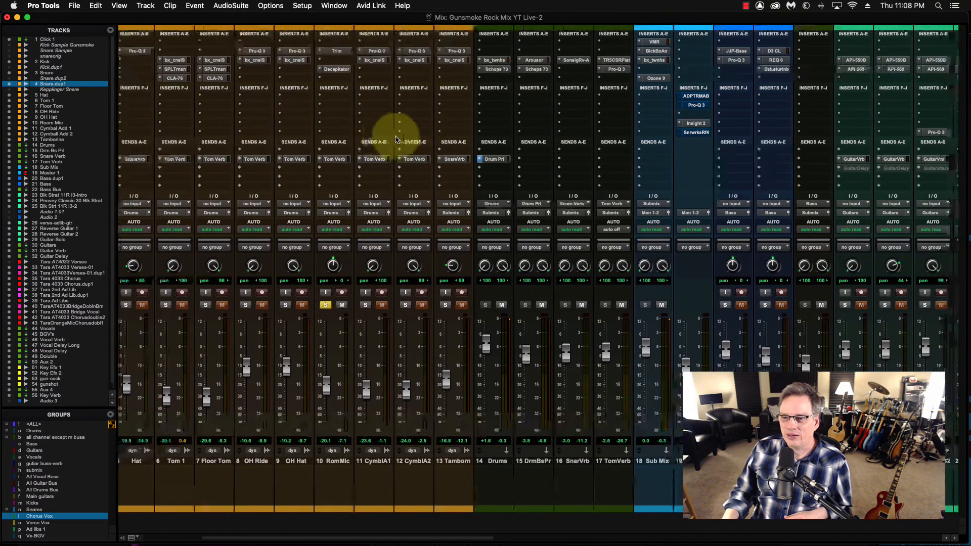
{"action": "scroll", "coordinate": [379, 140], "scroll_direction": "left", "scroll_amount": 1}
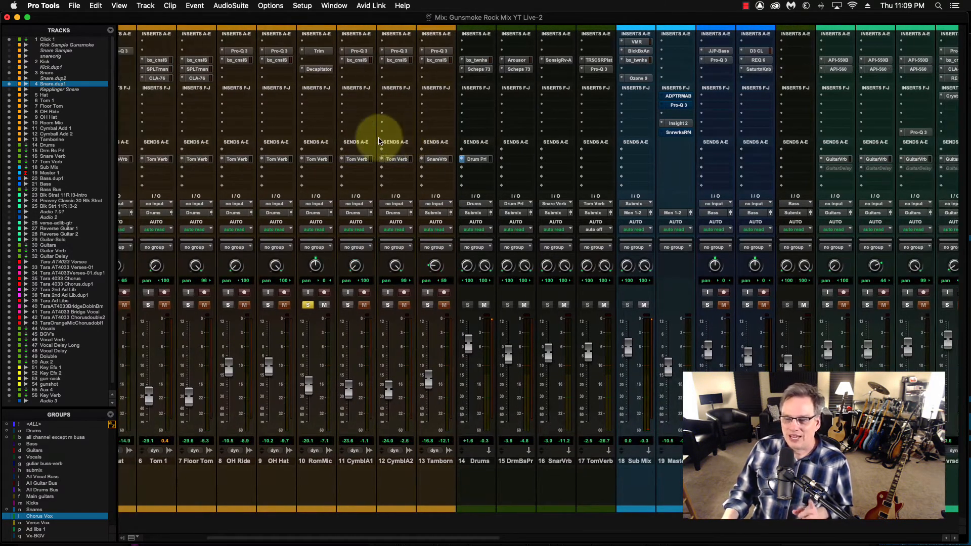
{"action": "left_click", "coordinate": [320, 73]}
{"action": "left_click_drag", "start_coordinate": [380, 43], "coordinate": [474, 49]}
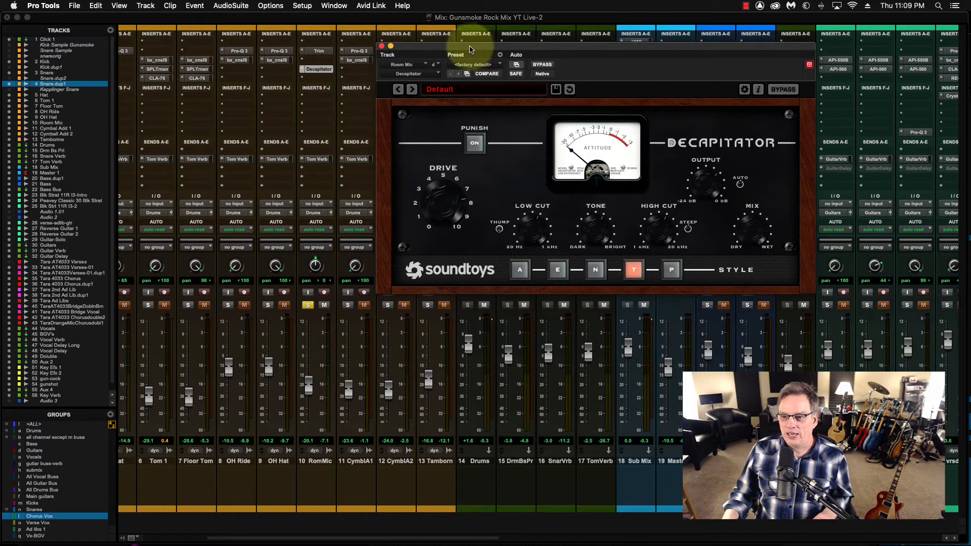
Step: Bypass both the Decapitator and Trim inserts on the Room Mic track
{"action": "left_click", "coordinate": [325, 72], "text": "super"}
{"action": "left_click", "coordinate": [324, 52], "text": "super"}
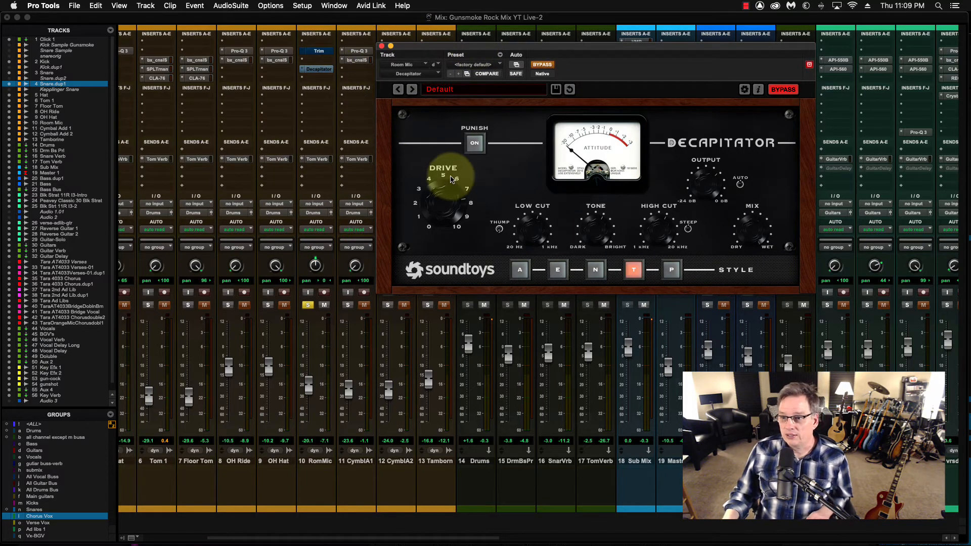
{"action": "left_click", "coordinate": [321, 50], "text": "super"}
Step: Check the Room Mic track's Trim plug-in, close its window and remove the Trim insert from the track
{"action": "left_click", "coordinate": [318, 52]}
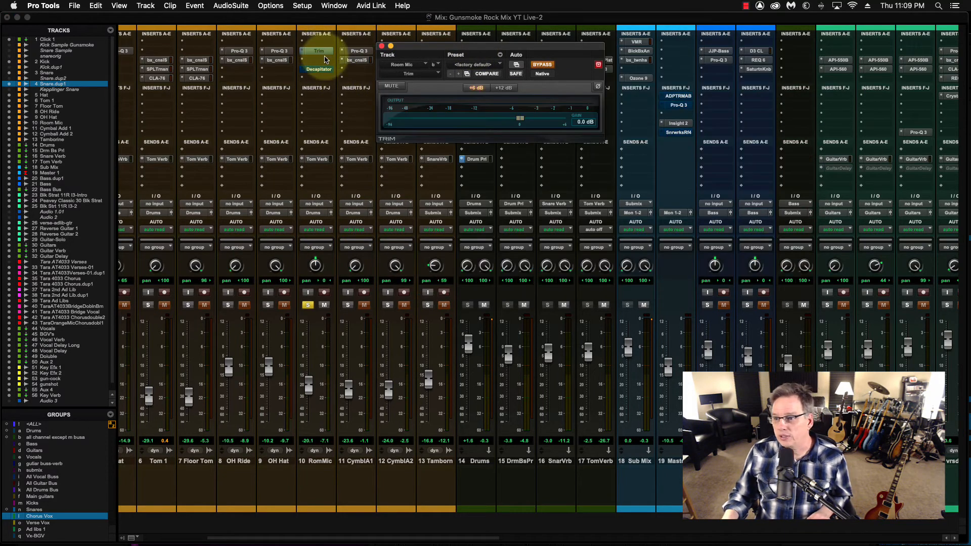
{"action": "left_click", "coordinate": [382, 46]}
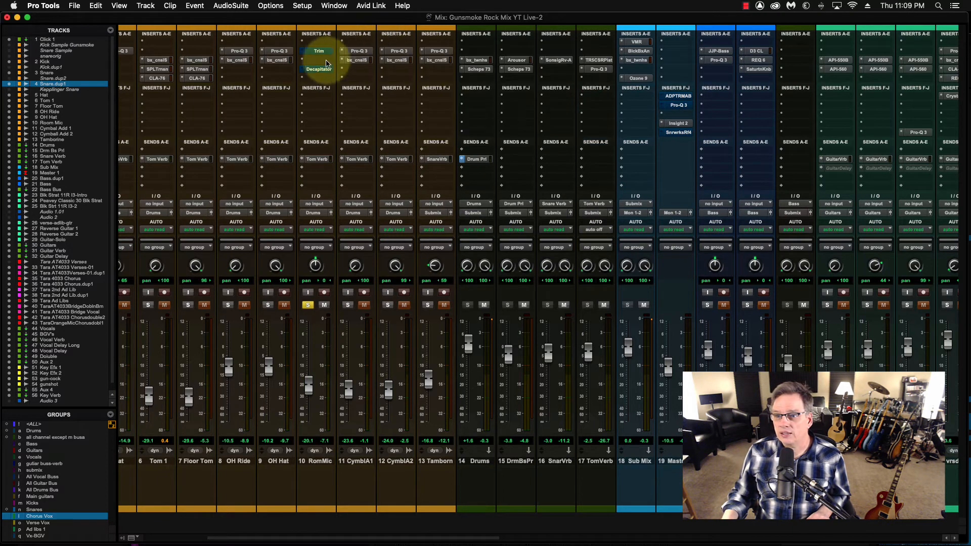
{"action": "left_click", "coordinate": [301, 54]}
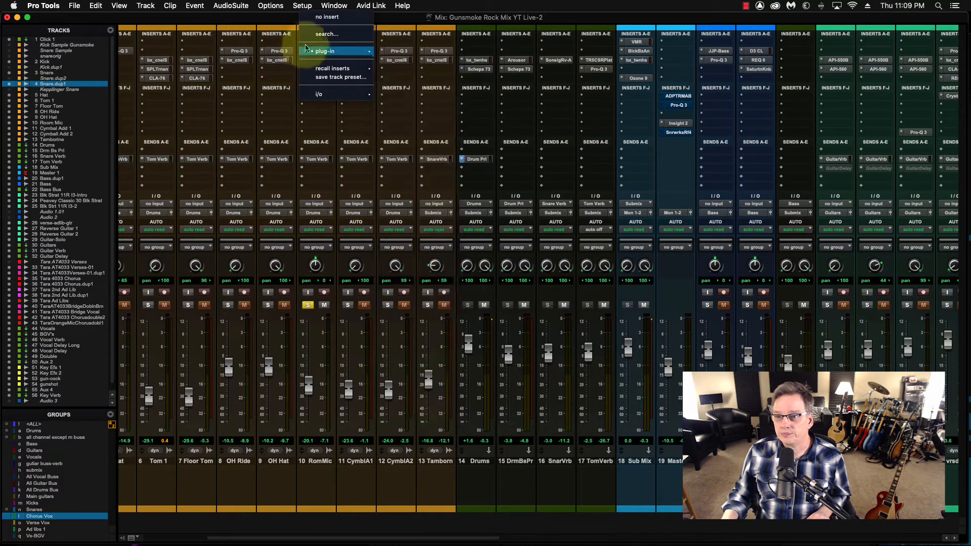
{"action": "left_click", "coordinate": [316, 15]}
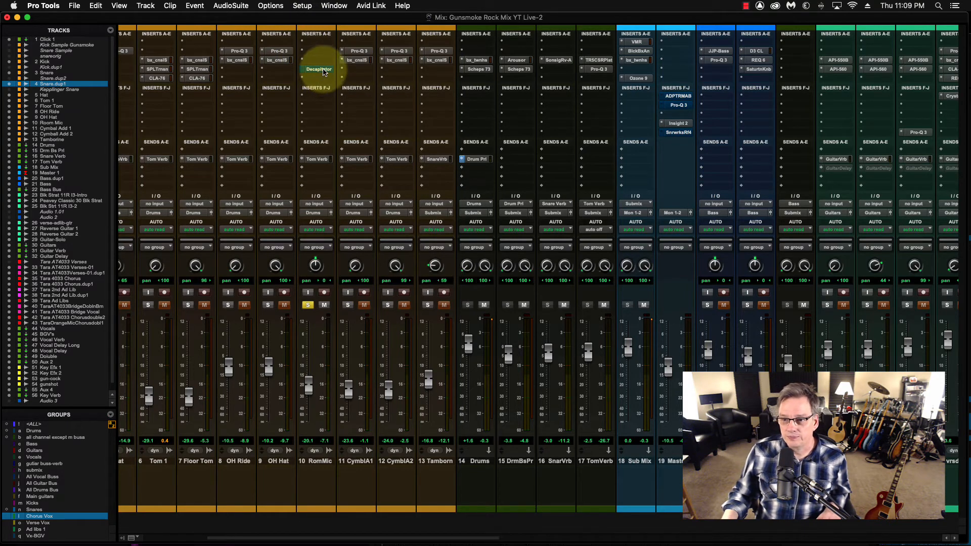
Step: Enable the Decapitator on the soloed Room Mic track during playback, examine its drive and style settings, and close its window
{"action": "key", "text": "space"}
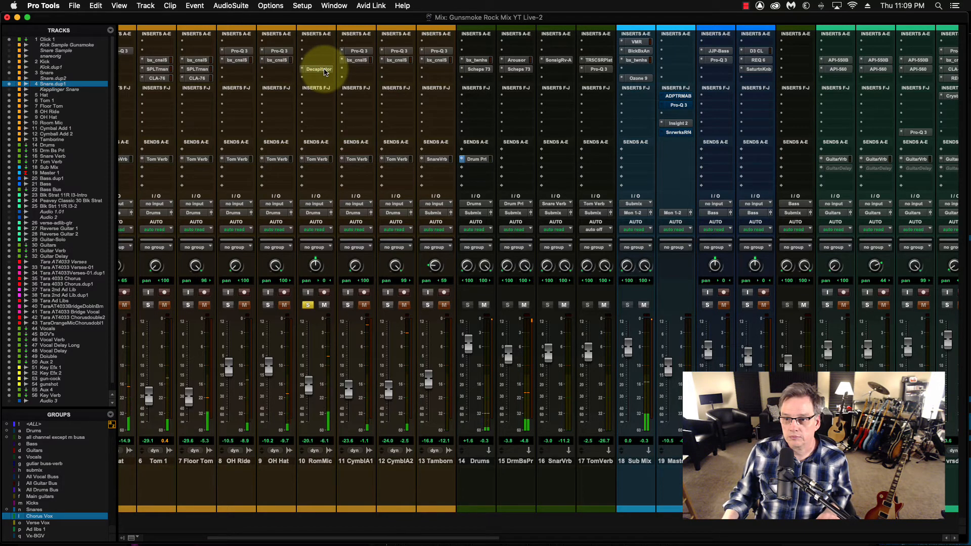
{"action": "left_click", "coordinate": [324, 72]}
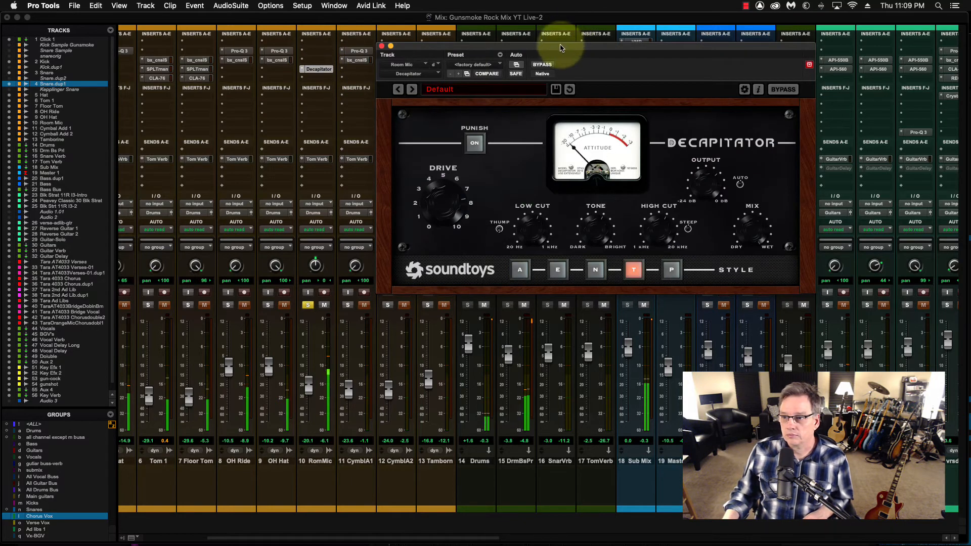
{"action": "left_click_drag", "start_coordinate": [559, 44], "coordinate": [486, 38]}
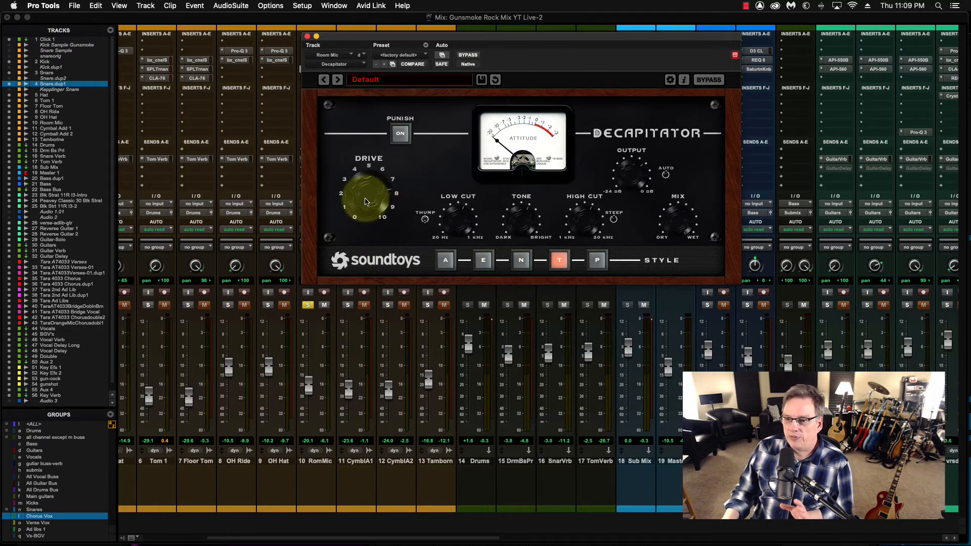
{"action": "left_click_drag", "start_coordinate": [366, 201], "coordinate": [360, 196]}
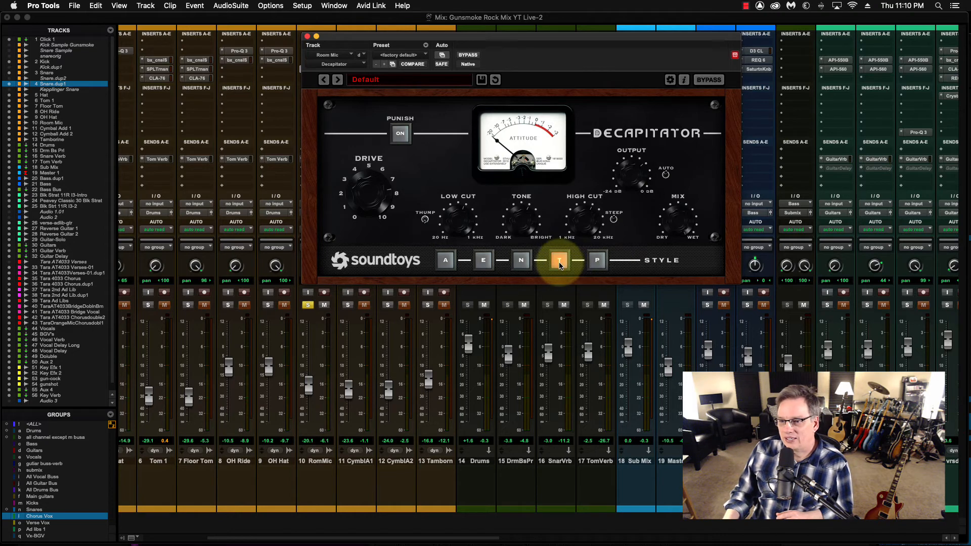
{"action": "left_click", "coordinate": [307, 36]}
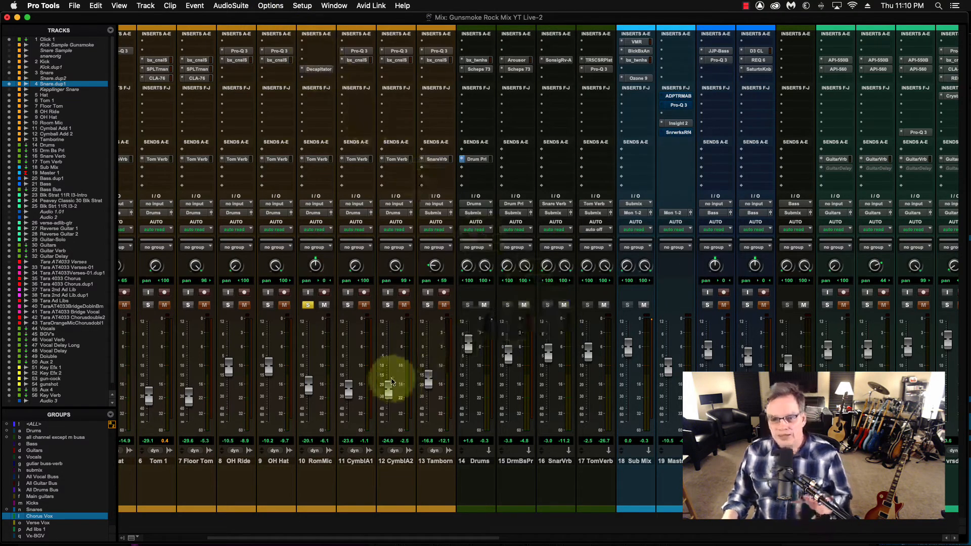
Step: Activate the Drums group, solo all its tracks together, start playback, and deactivate the group
{"action": "scroll", "coordinate": [392, 382], "scroll_direction": "left", "scroll_amount": 5}
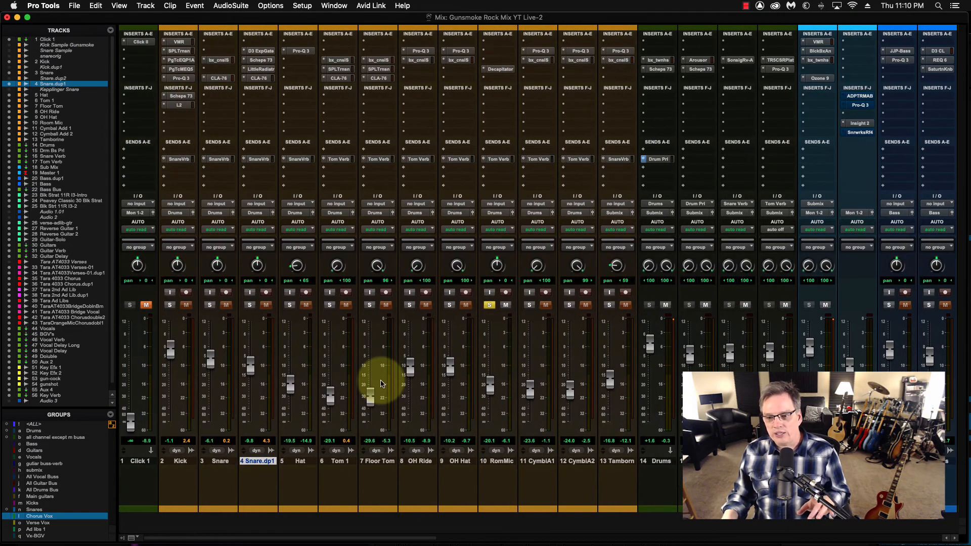
{"action": "left_click", "coordinate": [33, 431]}
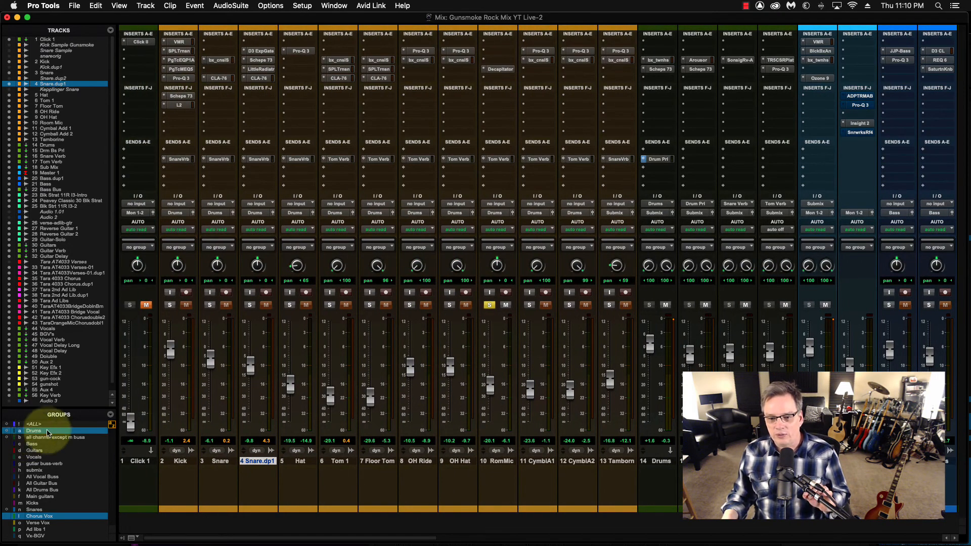
{"action": "left_click", "coordinate": [169, 305]}
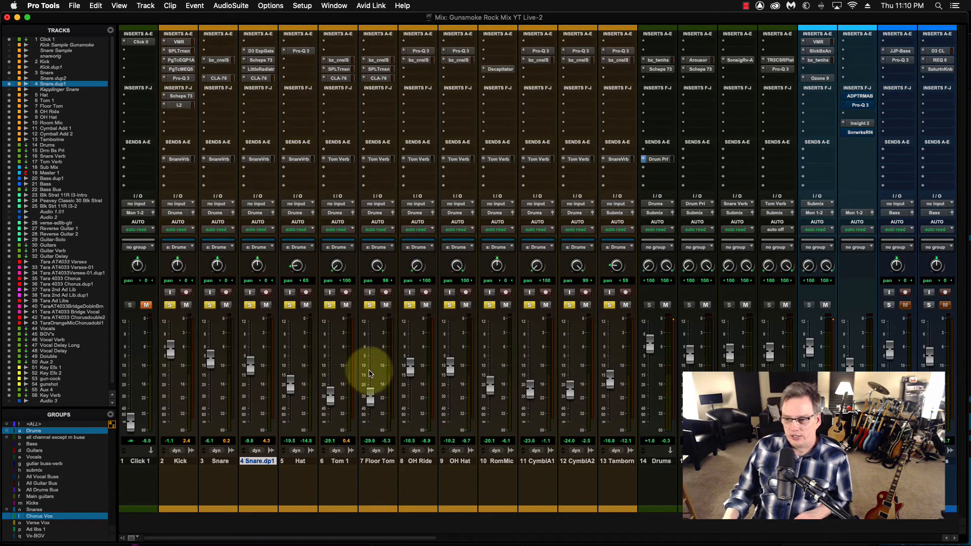
{"action": "key", "text": "space"}
{"action": "left_click", "coordinate": [71, 430]}
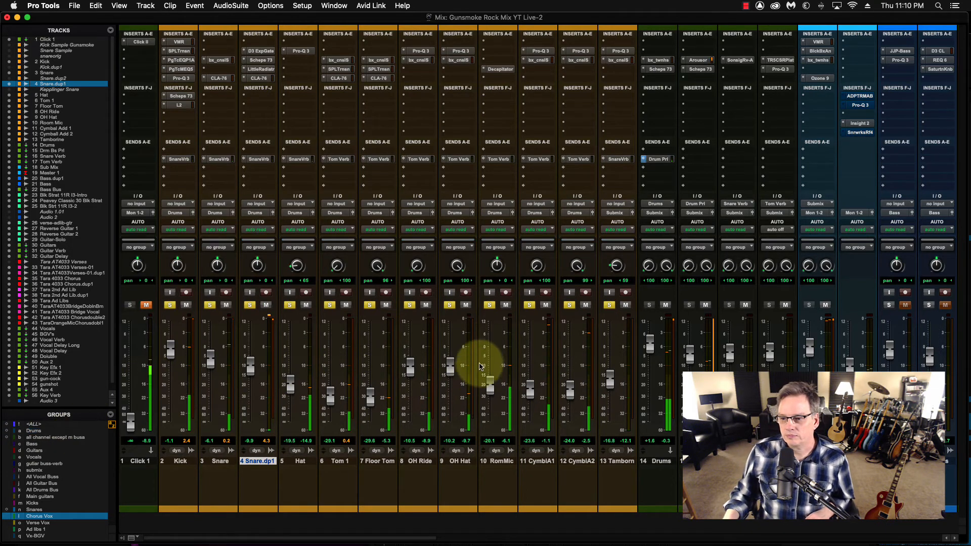
Step: Mute and unmute the Room Mic track to compare the full drum mix with and without it
{"action": "left_click", "coordinate": [506, 305]}
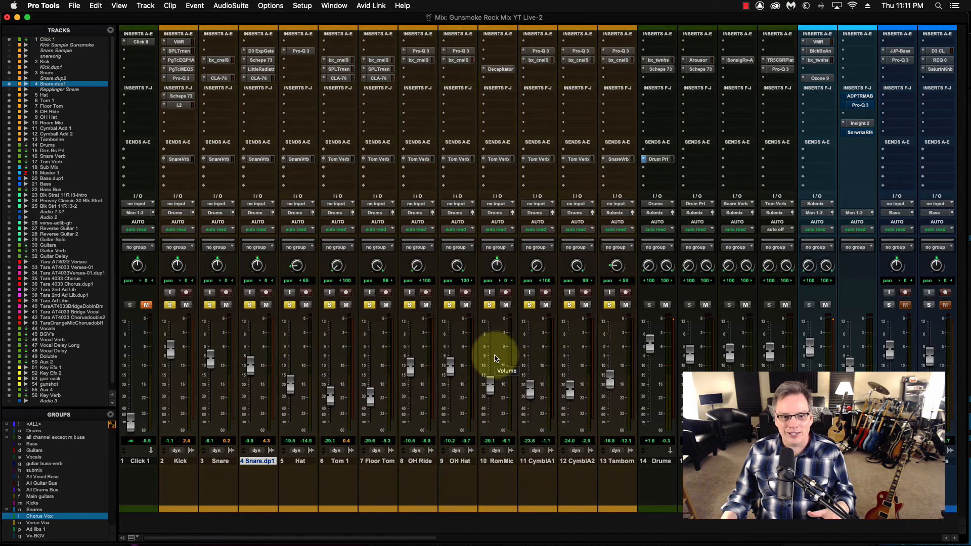
{"action": "left_click", "coordinate": [505, 305]}
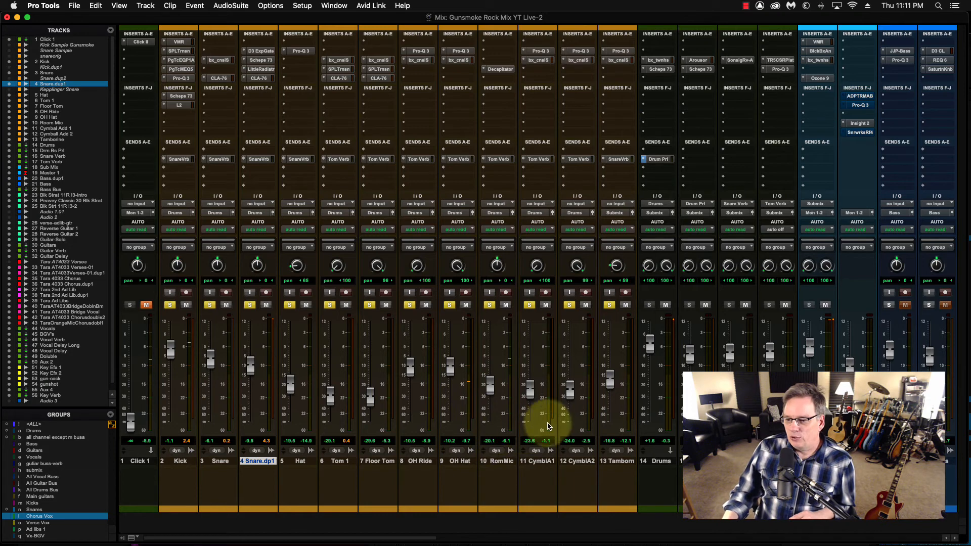
Step: Compare the routing of the Drums bus with that of the parallel drum bus track, Drm Bs Prl
{"action": "scroll", "coordinate": [548, 427], "scroll_direction": "right", "scroll_amount": 5}
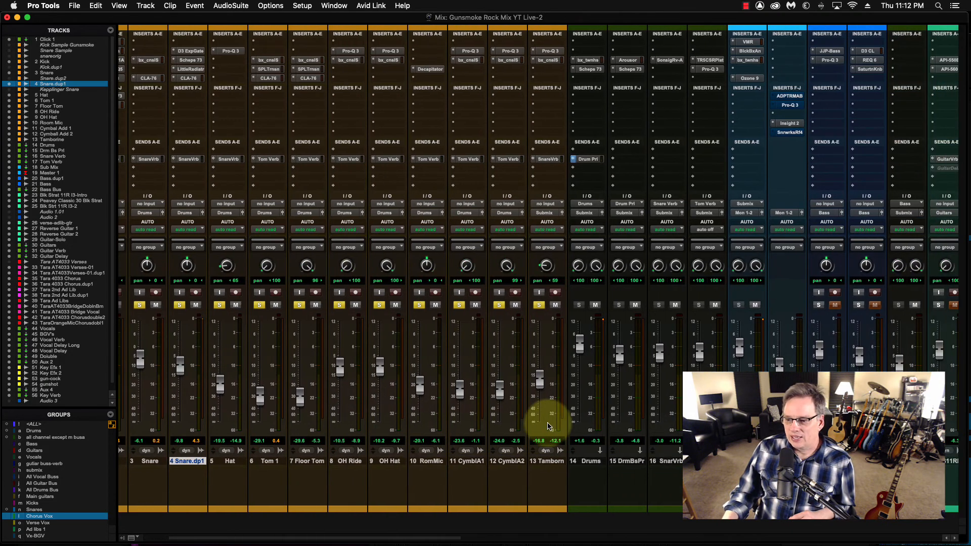
{"action": "scroll", "coordinate": [549, 427], "scroll_direction": "right", "scroll_amount": 2}
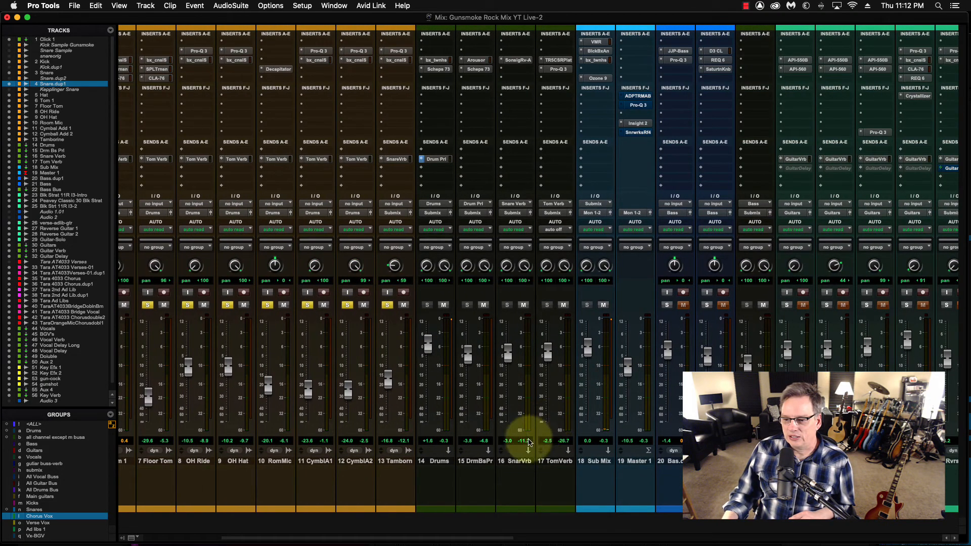
{"action": "left_click", "coordinate": [475, 461]}
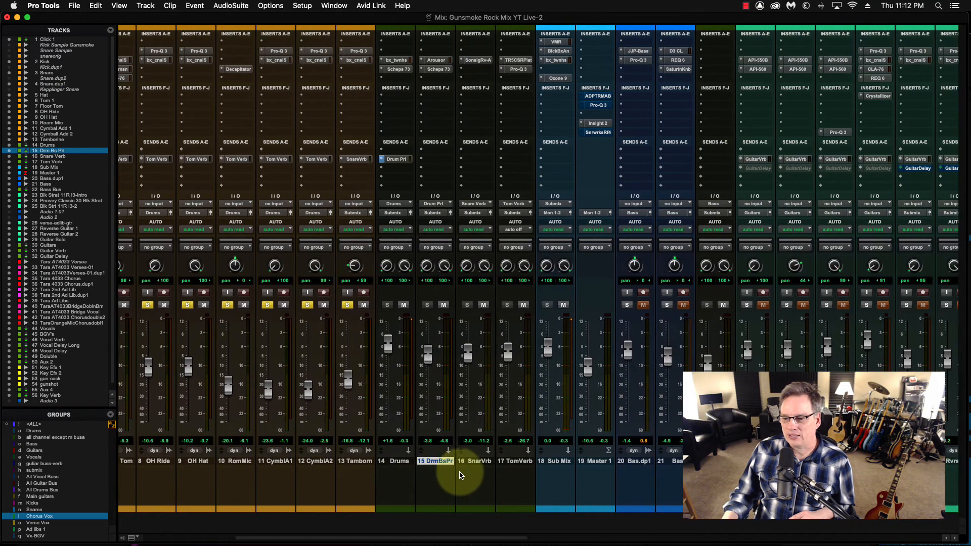
{"action": "scroll", "coordinate": [461, 478], "scroll_direction": "right", "scroll_amount": 1}
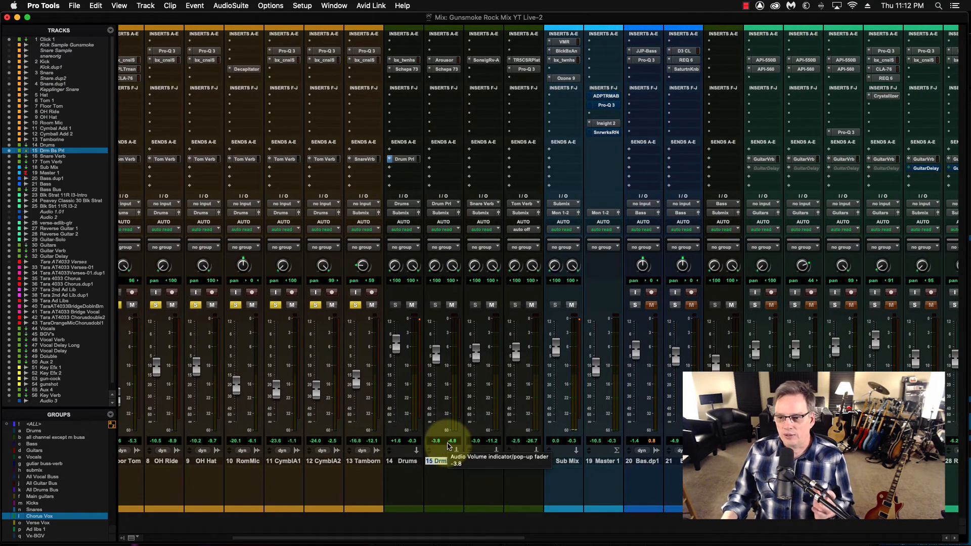
{"action": "left_click", "coordinate": [413, 461]}
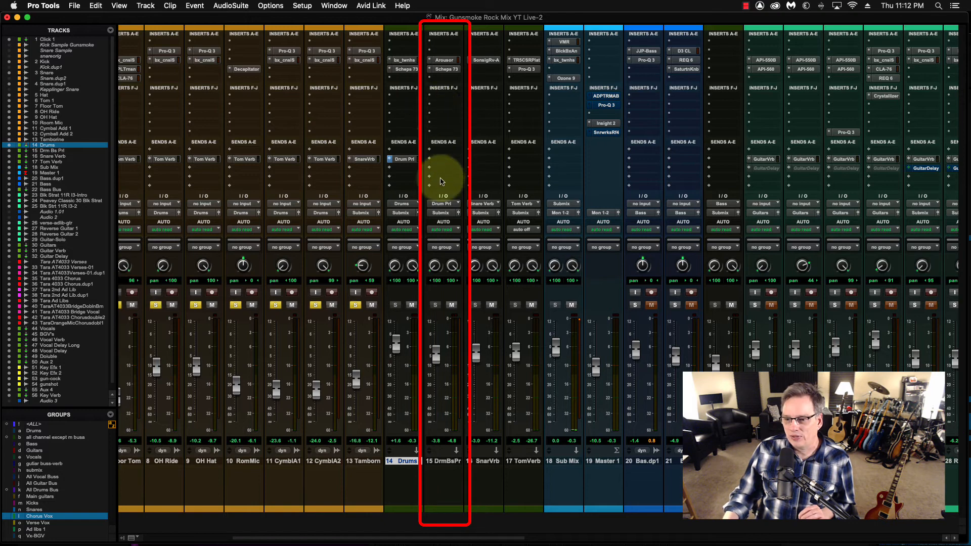
Step: Open the Arousor on Drm Bs Prl clear of the track's inserts, and bypass both the Arousor and Scheps 73
{"action": "left_click", "coordinate": [444, 461]}
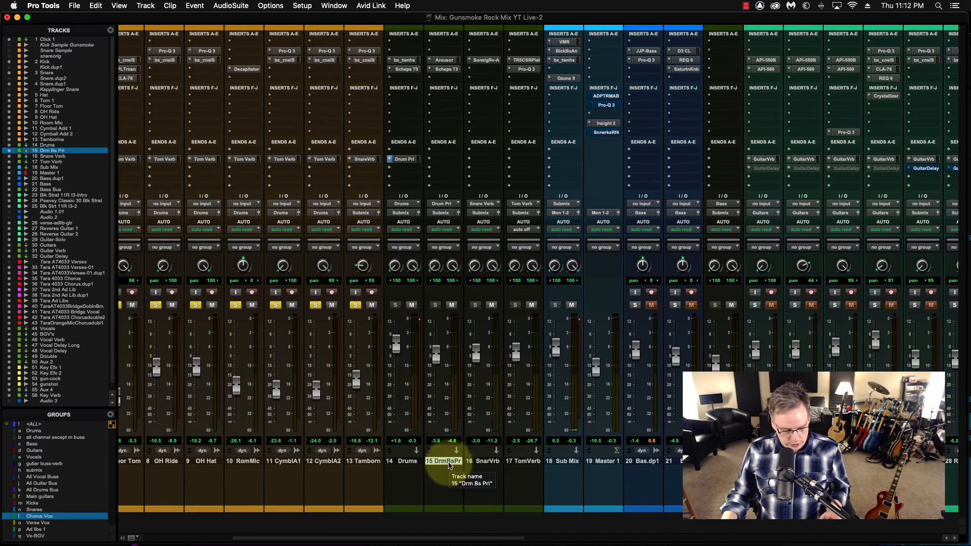
{"action": "left_click", "coordinate": [453, 63]}
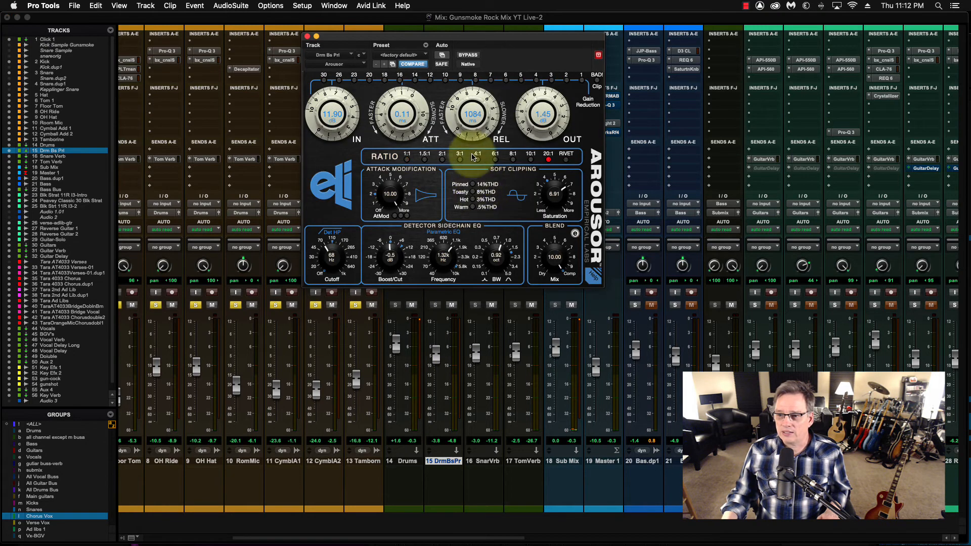
{"action": "left_click_drag", "start_coordinate": [469, 38], "coordinate": [648, 43]}
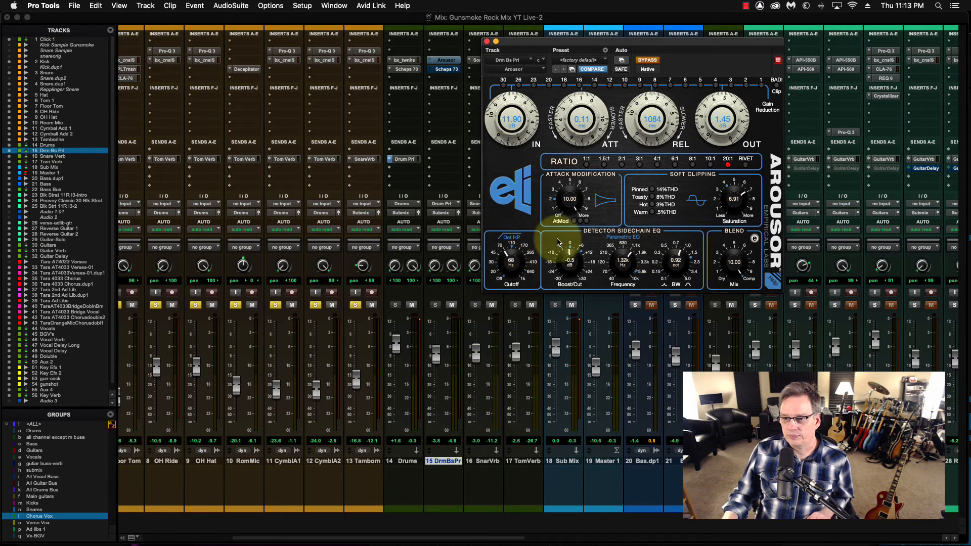
Step: Bring the Edit window forward, set the playback position to 1:00.470, and show the drum bus tracks
{"action": "left_click_drag", "start_coordinate": [271, 17], "coordinate": [313, 190]}
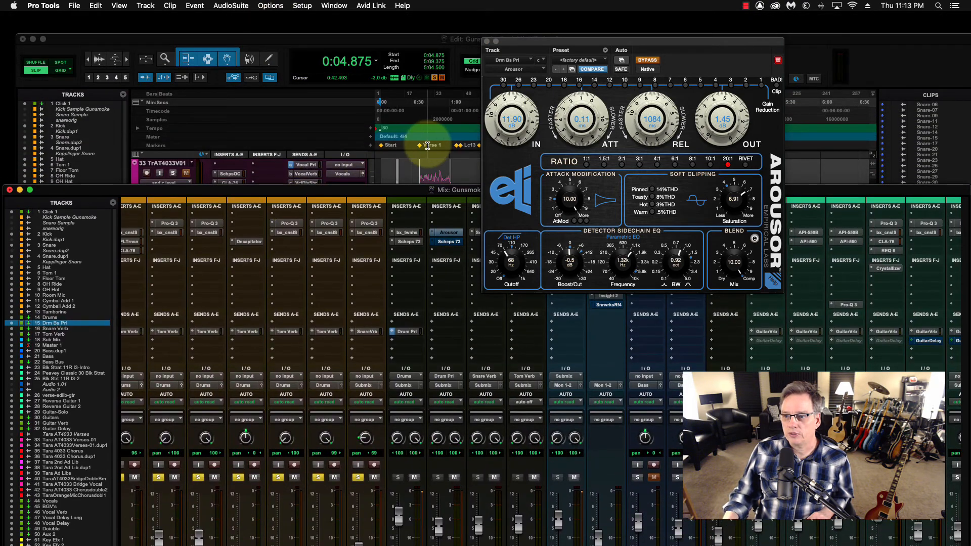
{"action": "scroll", "coordinate": [427, 146], "scroll_direction": "right", "scroll_amount": 5}
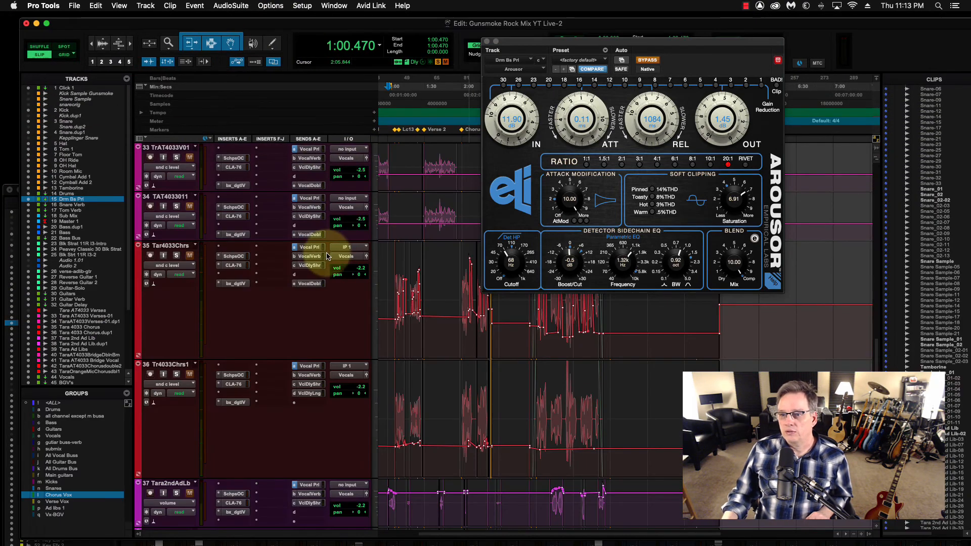
{"action": "scroll", "coordinate": [326, 254], "scroll_direction": "up", "scroll_amount": 15}
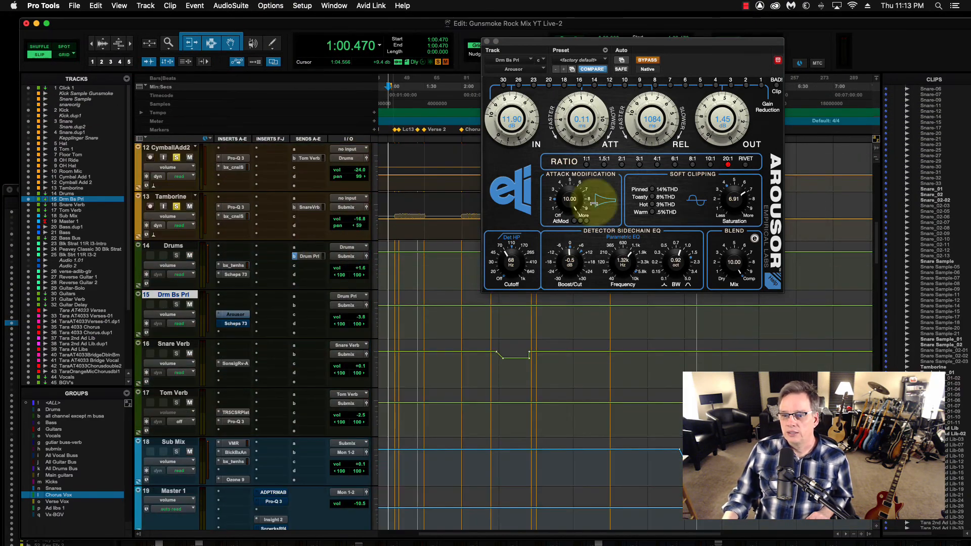
Step: Play the drums from 1:00.470, toggle the Arousor's bypass to compare the sound, leave it enabled, and stop playback
{"action": "key", "text": "space"}
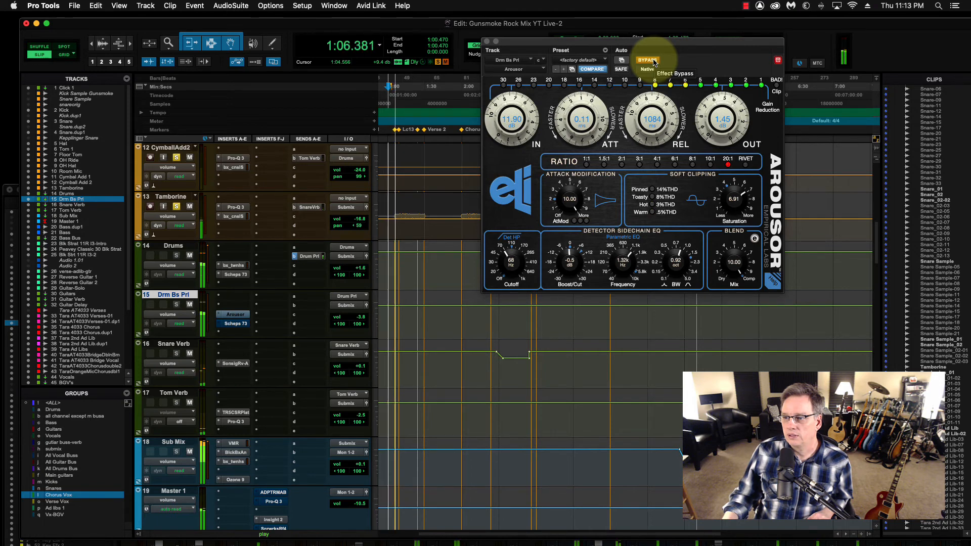
{"action": "left_click", "coordinate": [654, 60]}
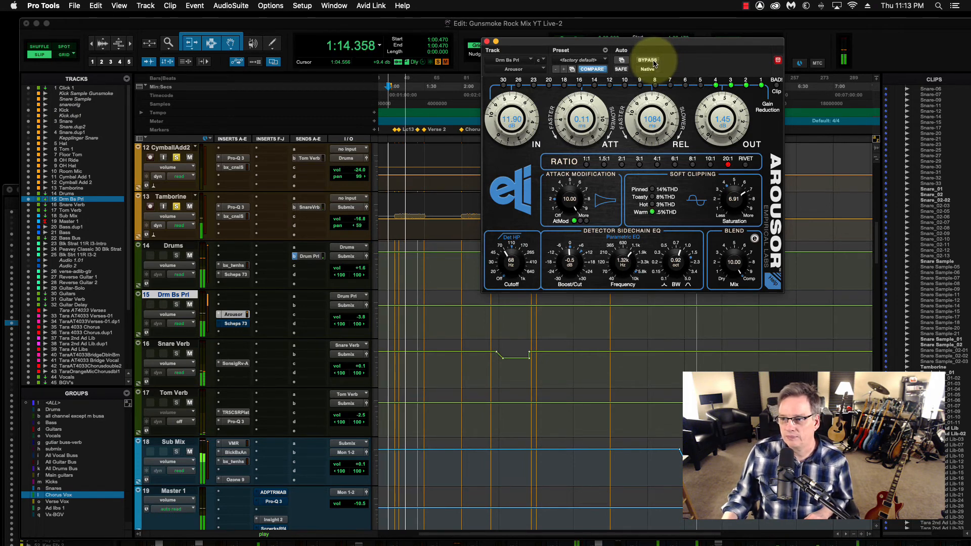
{"action": "left_click", "coordinate": [653, 61]}
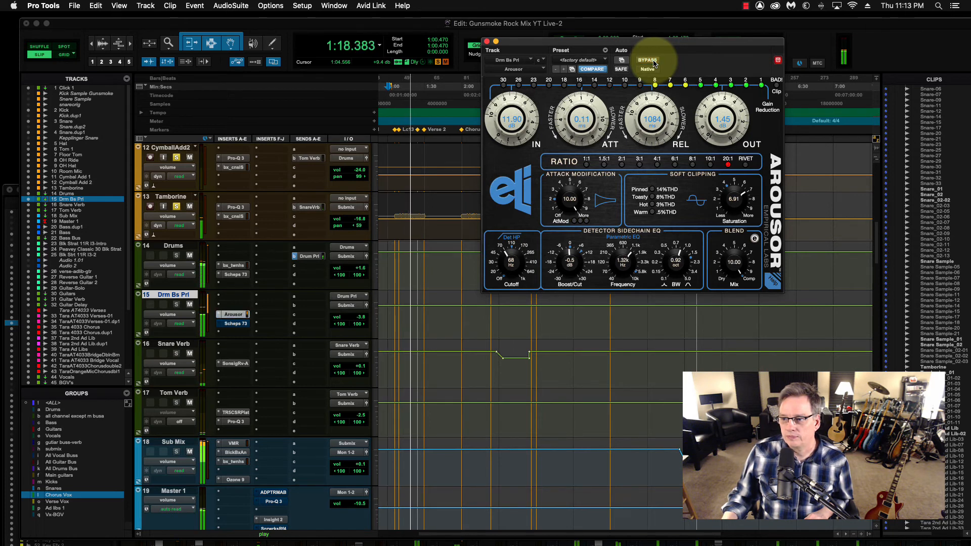
{"action": "left_click", "coordinate": [653, 61]}
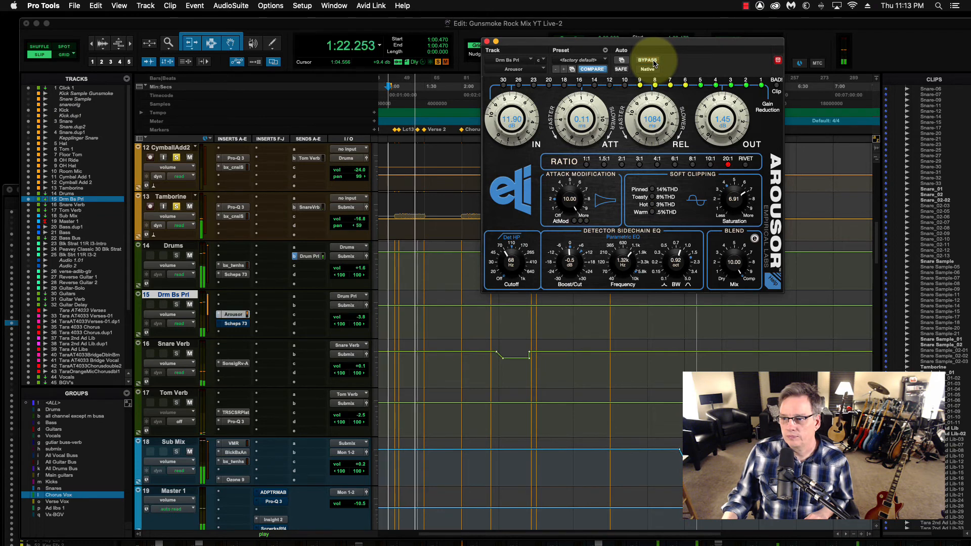
{"action": "key", "text": "space"}
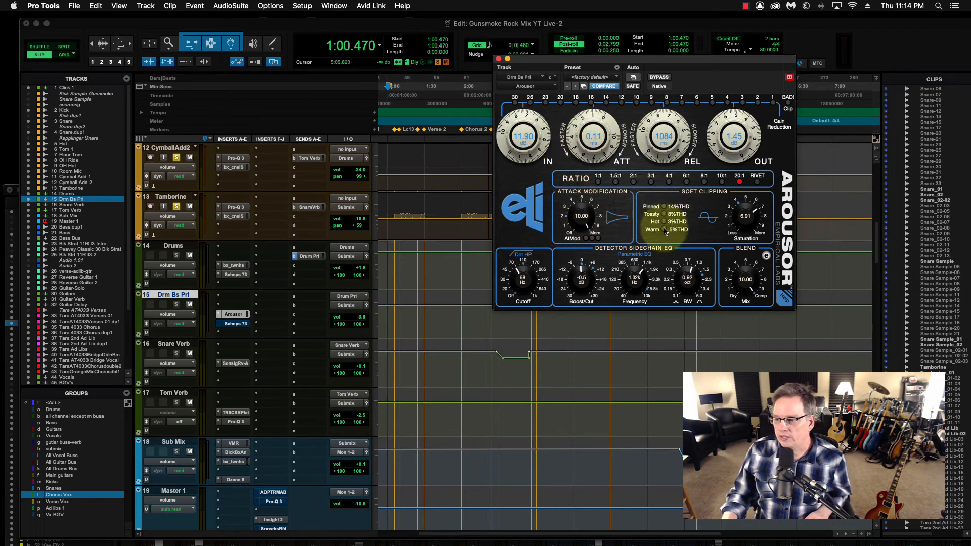
Step: Replay the section, bypass and re-enable the Arousor once more for comparison, and close its window
{"action": "key", "text": "space"}
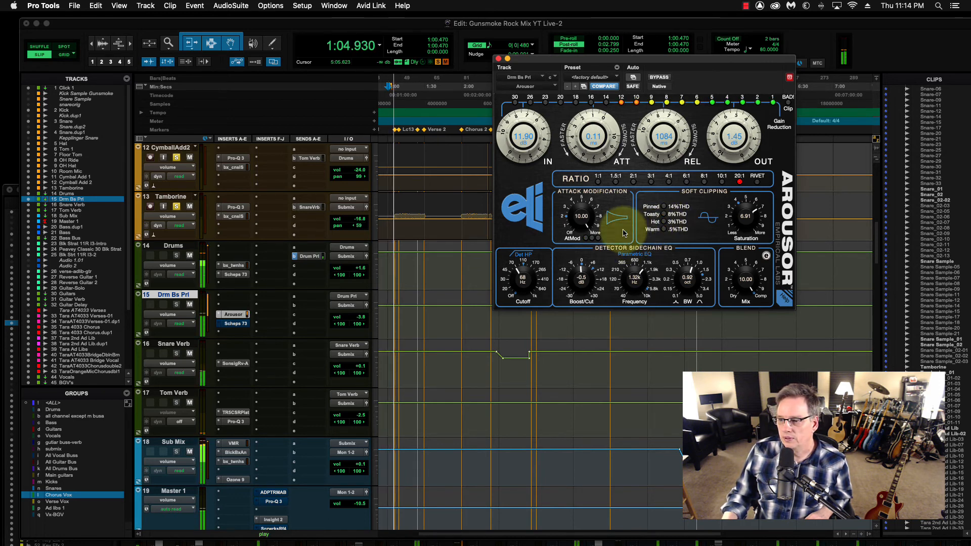
{"action": "left_click", "coordinate": [660, 77]}
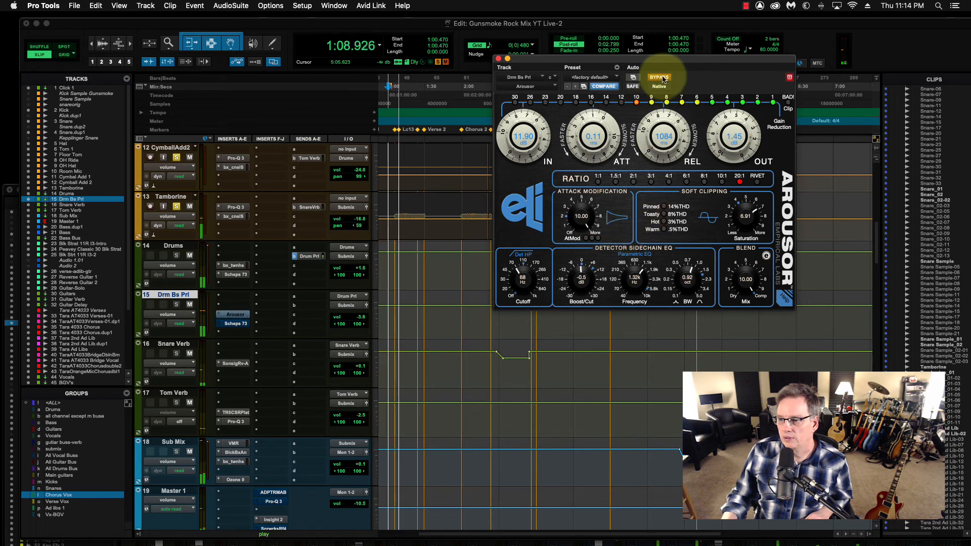
{"action": "left_click", "coordinate": [661, 77]}
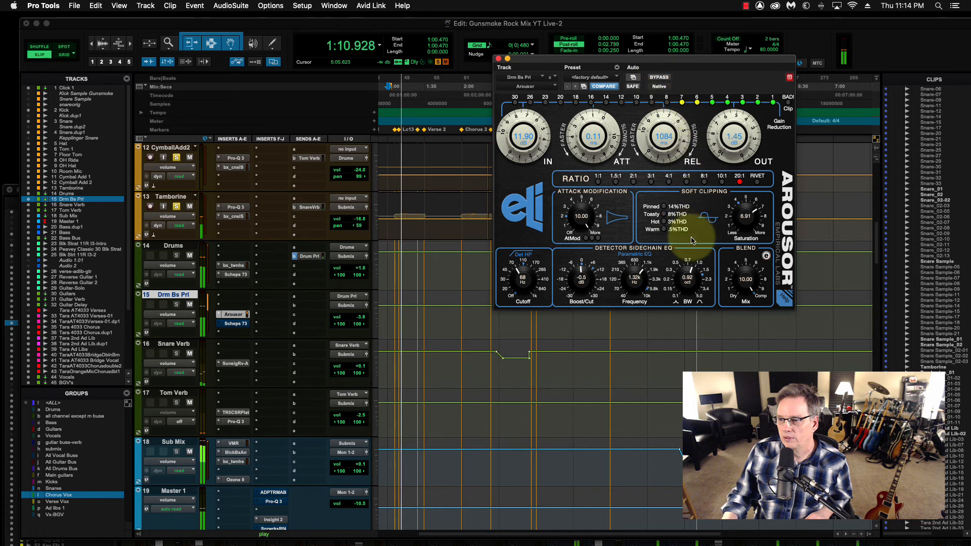
{"action": "key", "text": "space"}
{"action": "left_click", "coordinate": [498, 59]}
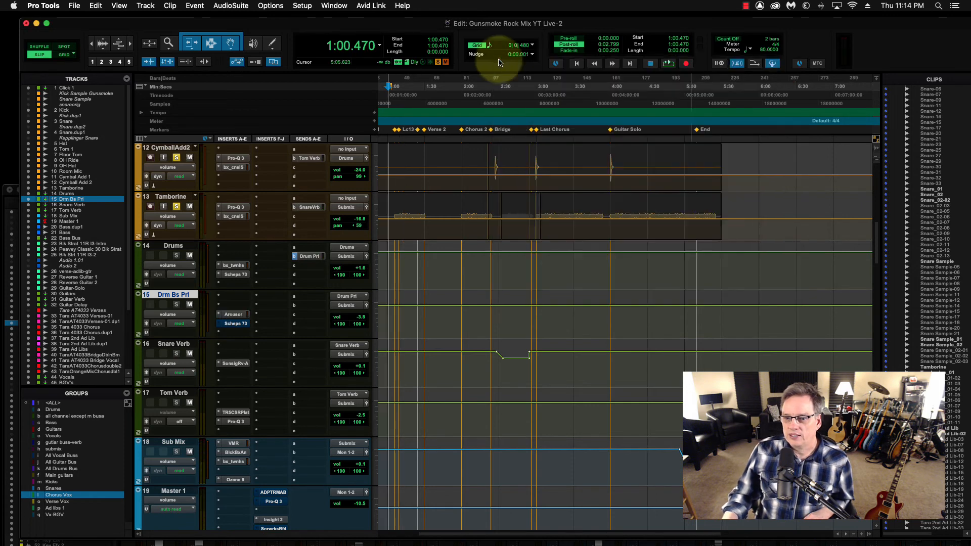
Step: Open the Scheps 73 on Drm Bs Prl and examine its mid, low and high-pass EQ settings
{"action": "left_click", "coordinate": [235, 323]}
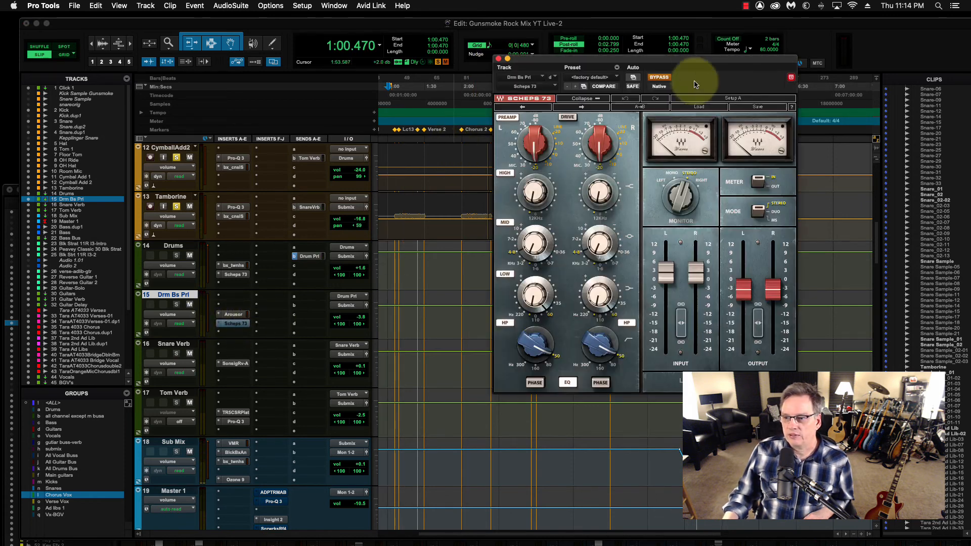
{"action": "mouse_move", "coordinate": [678, 45]}
{"action": "left_mouse_down"}
{"action": "mouse_move", "coordinate": [665, 47]}
{"action": "mouse_move", "coordinate": [678, 45]}
{"action": "left_mouse_up"}
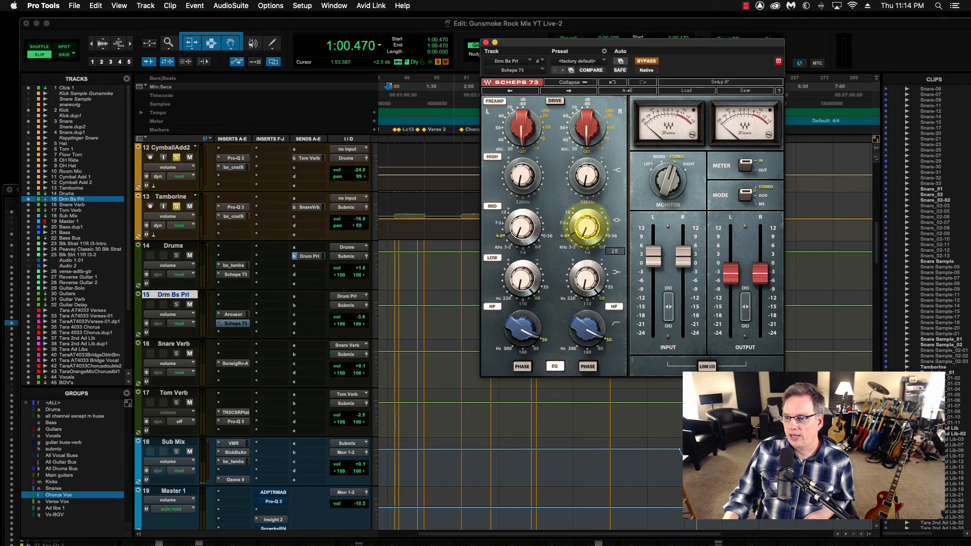
{"action": "left_click", "coordinate": [585, 279]}
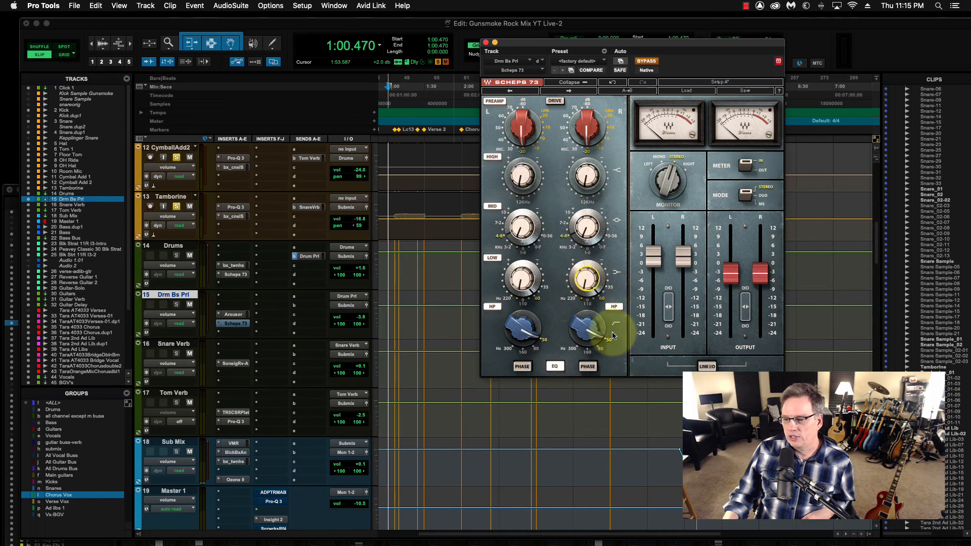
{"action": "mouse_move", "coordinate": [587, 332]}
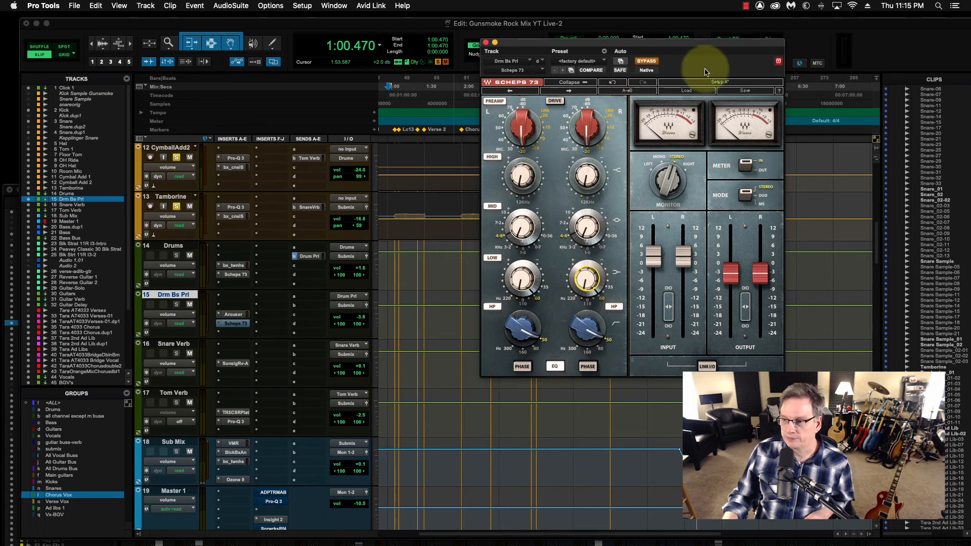
Step: Play the drums, toggle the Scheps 73's bypass to compare the EQ, leave it enabled, stop playback, and close its window
{"action": "key", "text": "space"}
{"action": "left_click", "coordinate": [648, 61]}
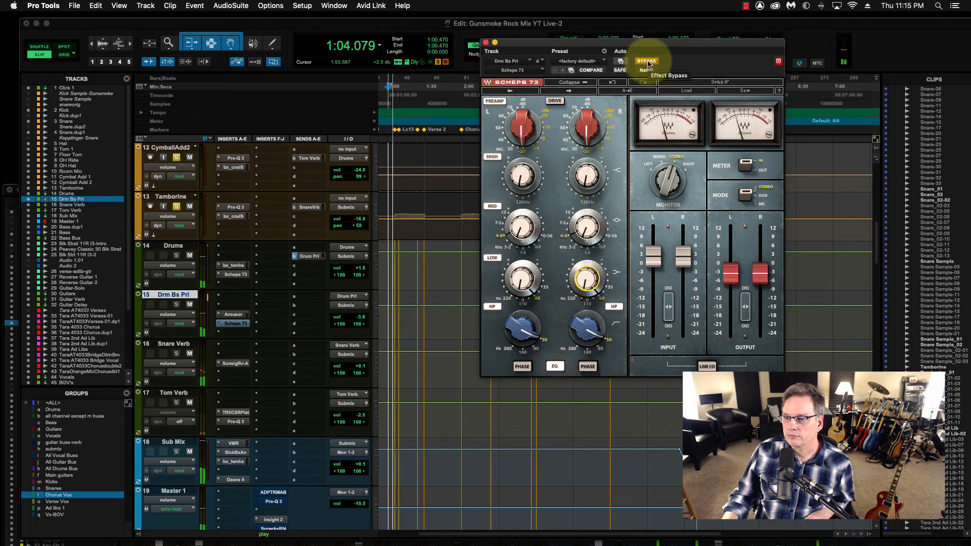
{"action": "left_click", "coordinate": [647, 61]}
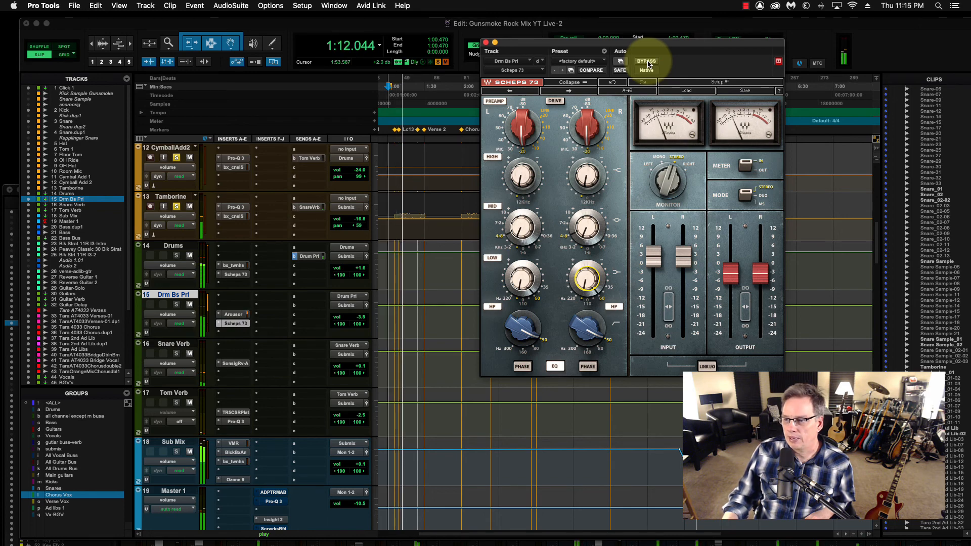
{"action": "left_click", "coordinate": [647, 62]}
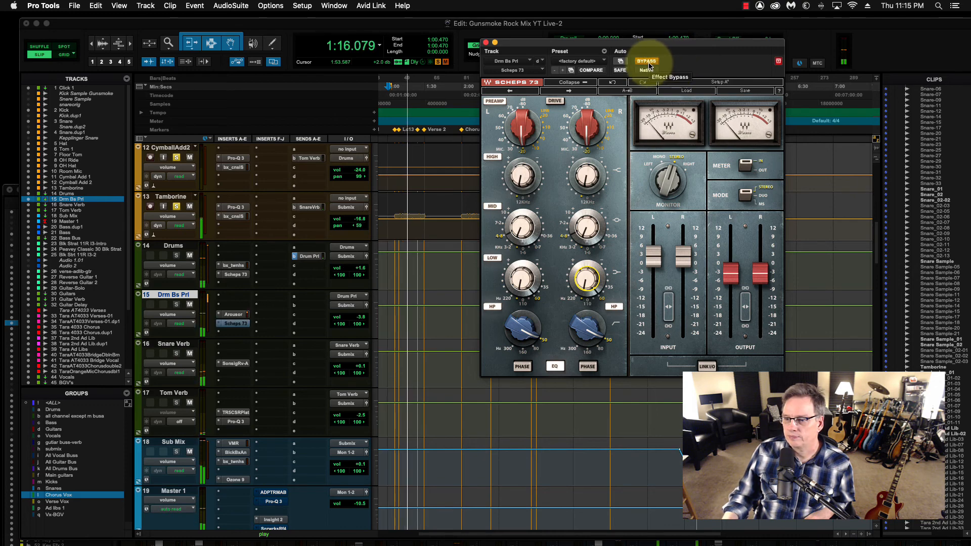
{"action": "left_click", "coordinate": [648, 62]}
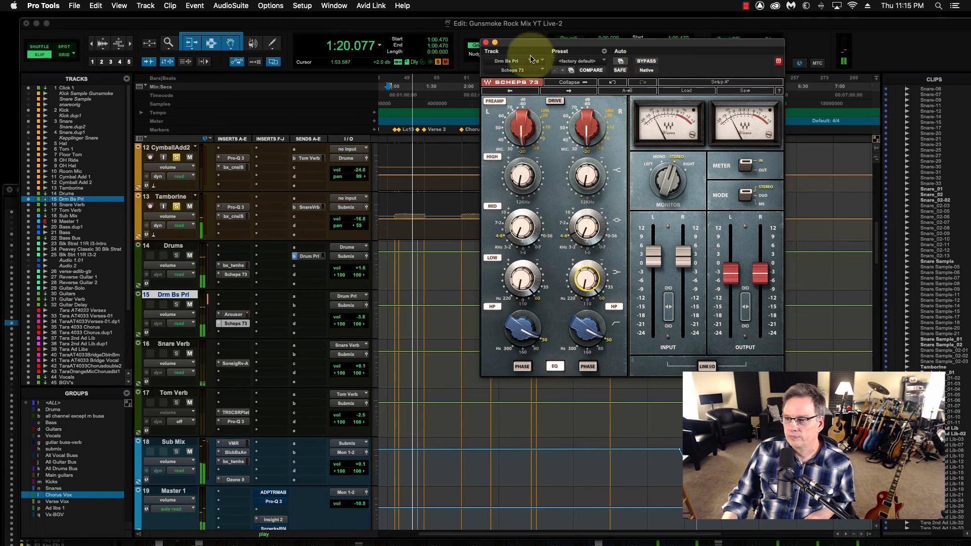
{"action": "key", "text": "space"}
{"action": "key", "text": "super+w"}
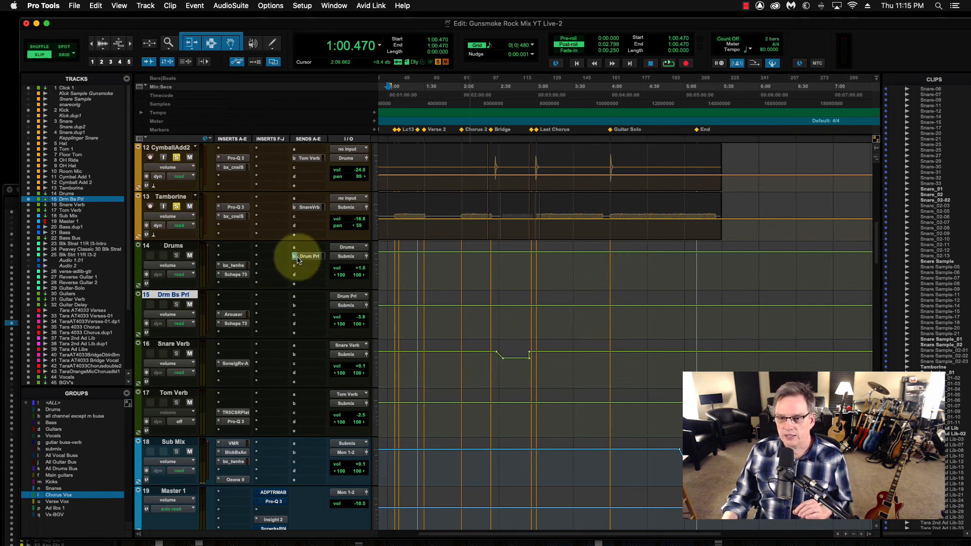
Step: Switch to the Mix window, open the Sonsig Rev-A on Snare Verb, and move its window clear of the drum bus channels
{"action": "key", "text": "super+equal"}
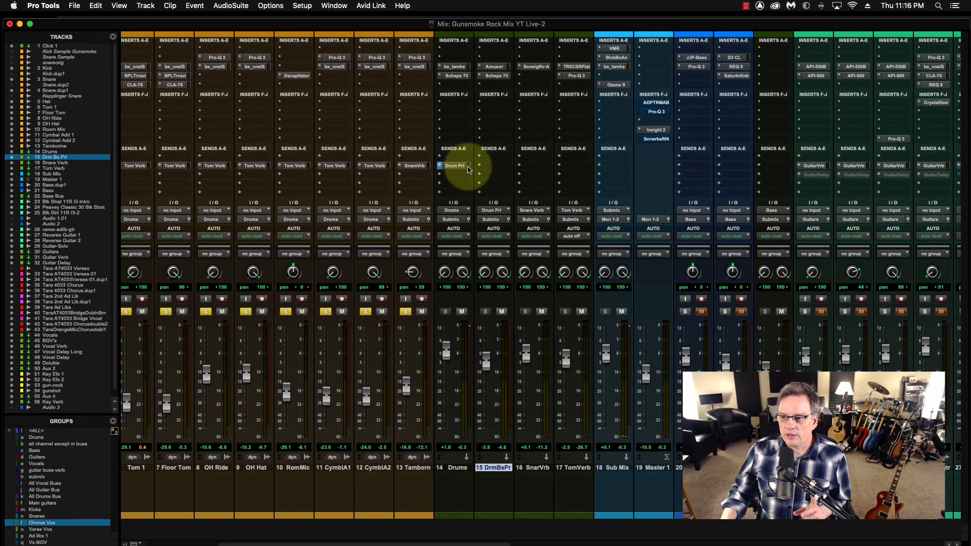
{"action": "left_click", "coordinate": [539, 68]}
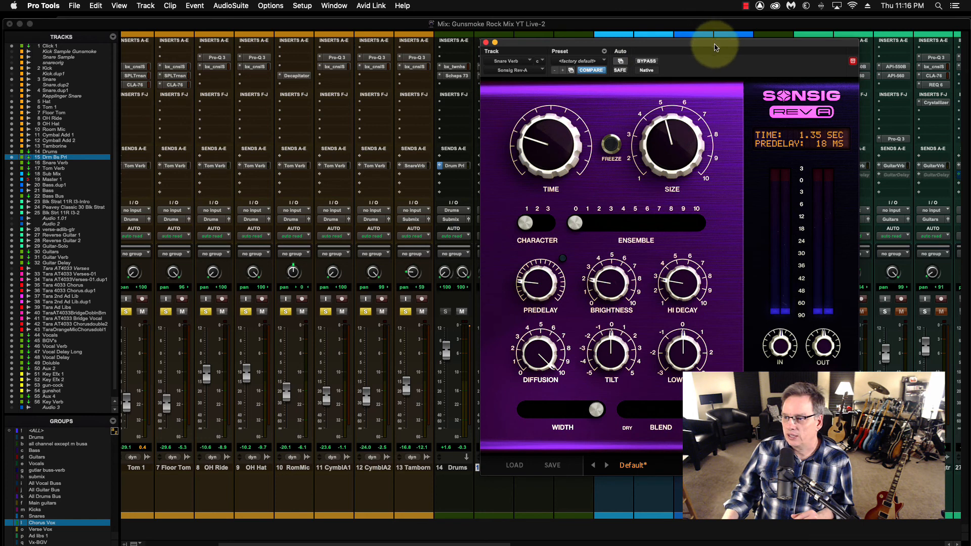
{"action": "left_click_drag", "start_coordinate": [715, 43], "coordinate": [796, 52]}
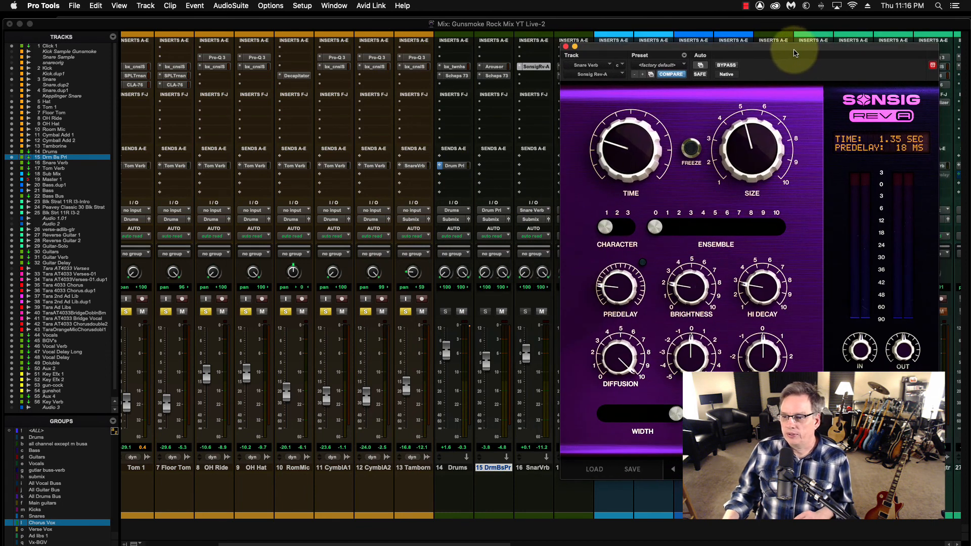
Step: Play the drums, bypass and re-enable the Sonsig Rev-A to compare the snare reverb, and close its window
{"action": "key", "text": "space"}
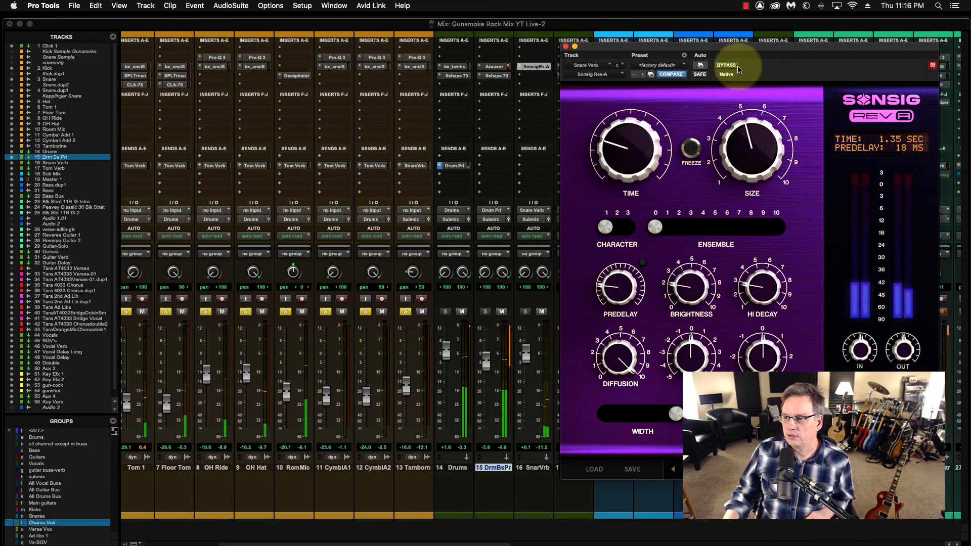
{"action": "left_click", "coordinate": [727, 65]}
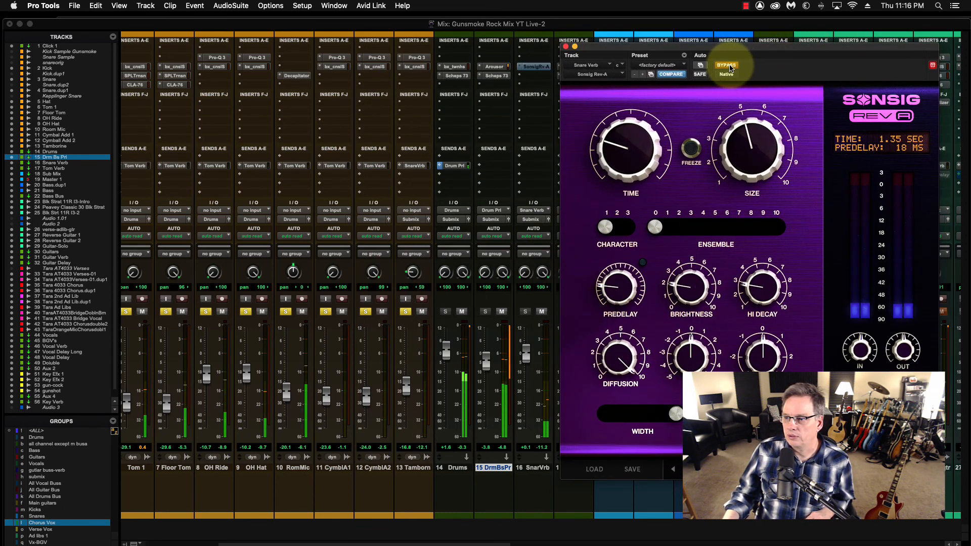
{"action": "left_click", "coordinate": [727, 65]}
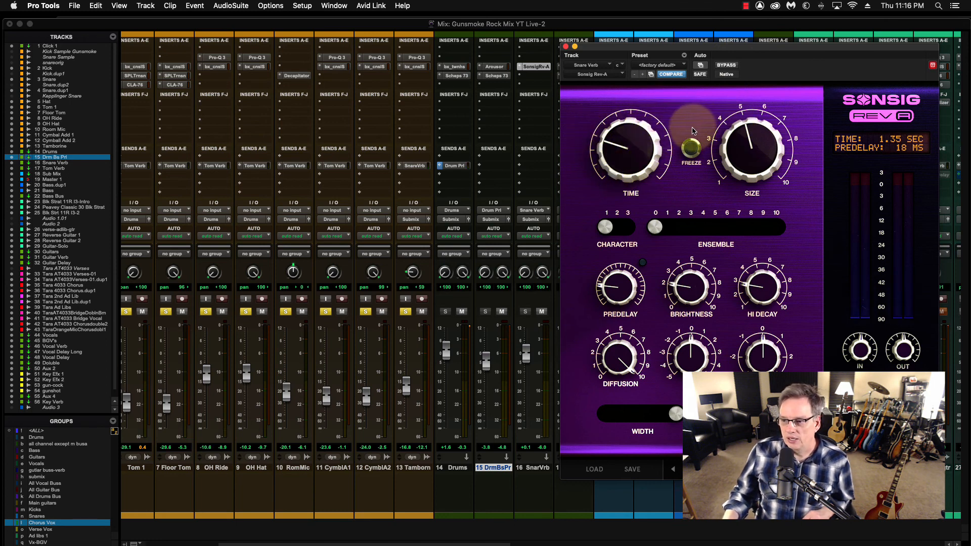
{"action": "left_click", "coordinate": [565, 47]}
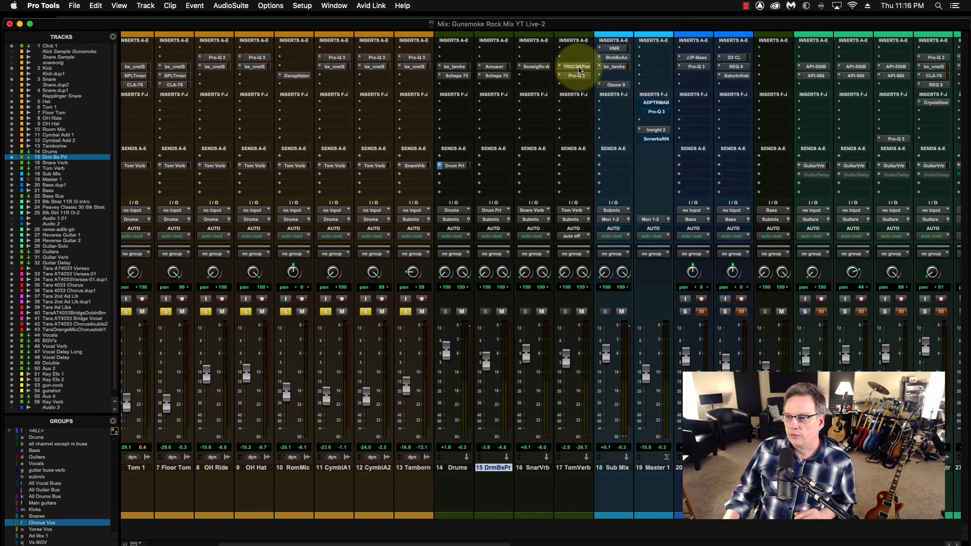
Step: Open the TR5 CSR Plate on Tom Verb, examine its reverb settings, and close it to return to the drum channels
{"action": "left_click", "coordinate": [579, 67]}
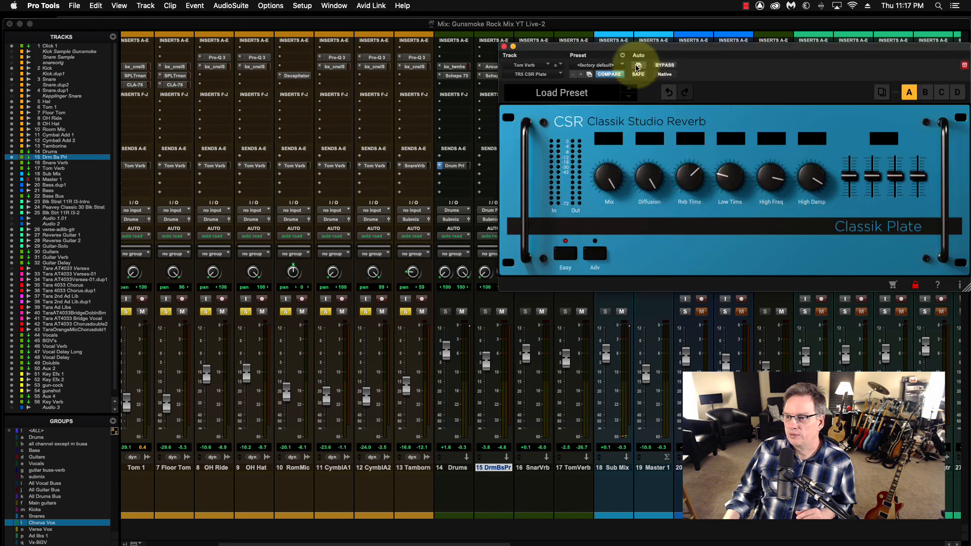
{"action": "left_click_drag", "start_coordinate": [717, 43], "coordinate": [583, 54]}
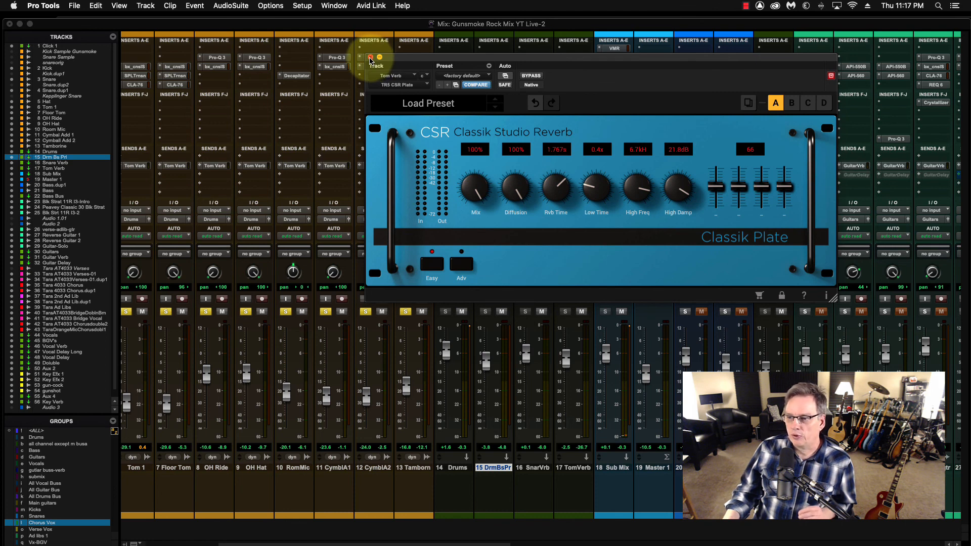
{"action": "left_click", "coordinate": [460, 264]}
{"action": "left_click", "coordinate": [371, 57]}
{"action": "scroll", "coordinate": [496, 204], "scroll_direction": "left", "scroll_amount": 5}
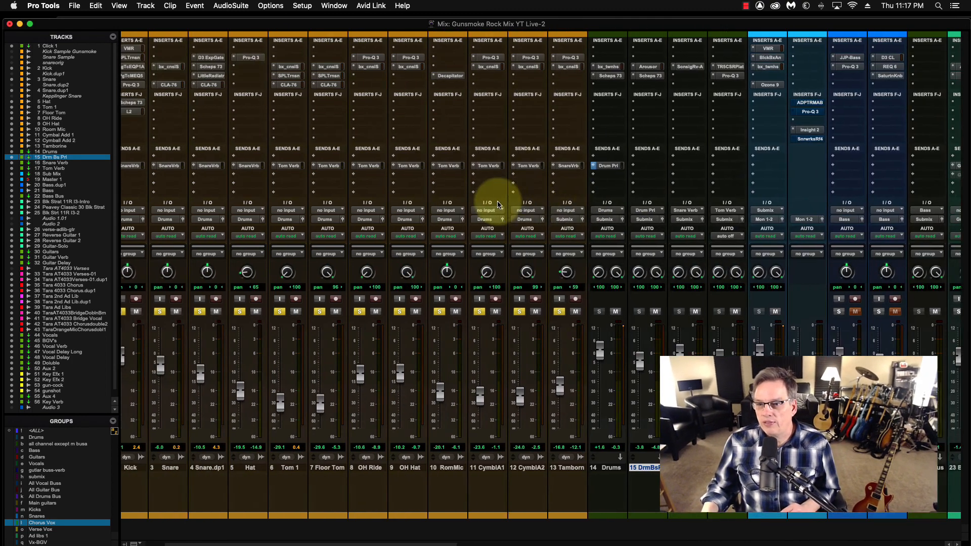